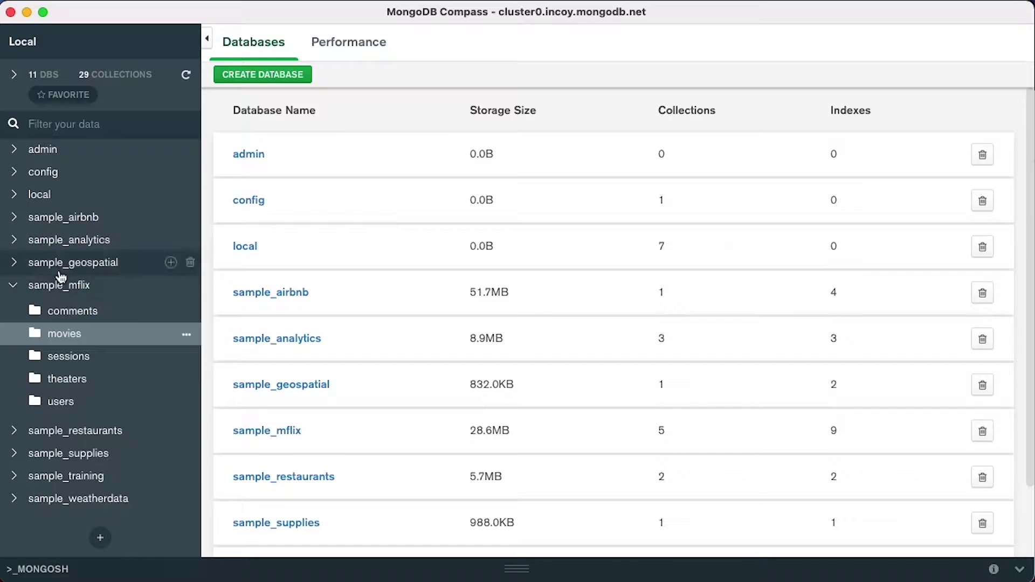
Open the movies collection of the sample_mflix database and look through its first documents.
click(69, 291)
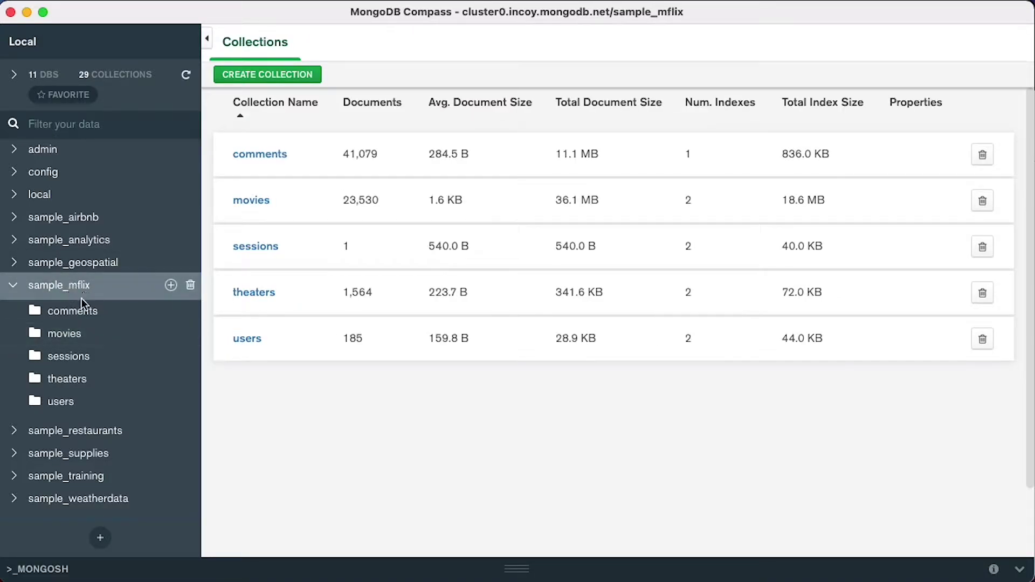
click(67, 334)
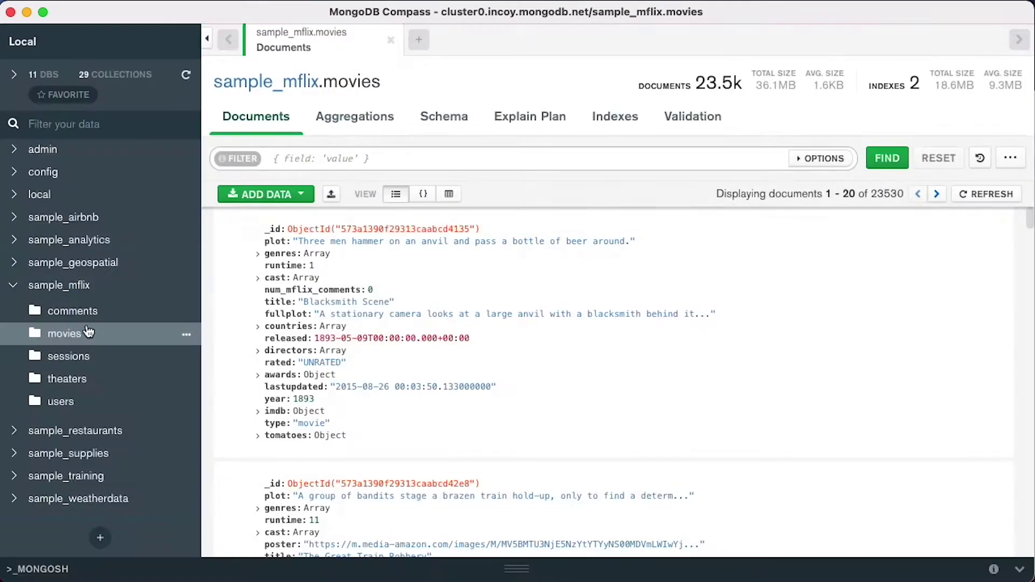
scroll(496, 346, down, 8)
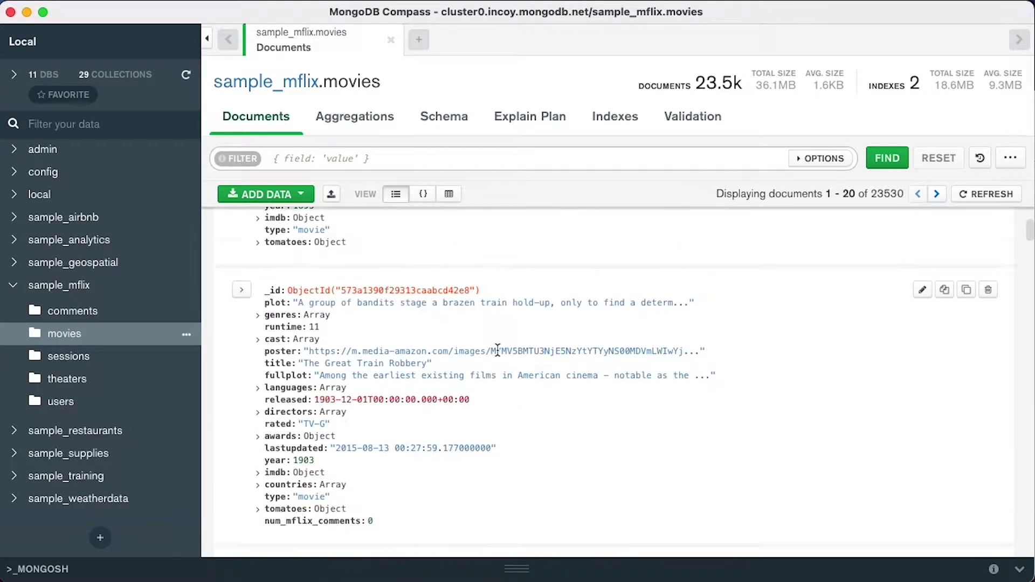
scroll(497, 353, up, 10)
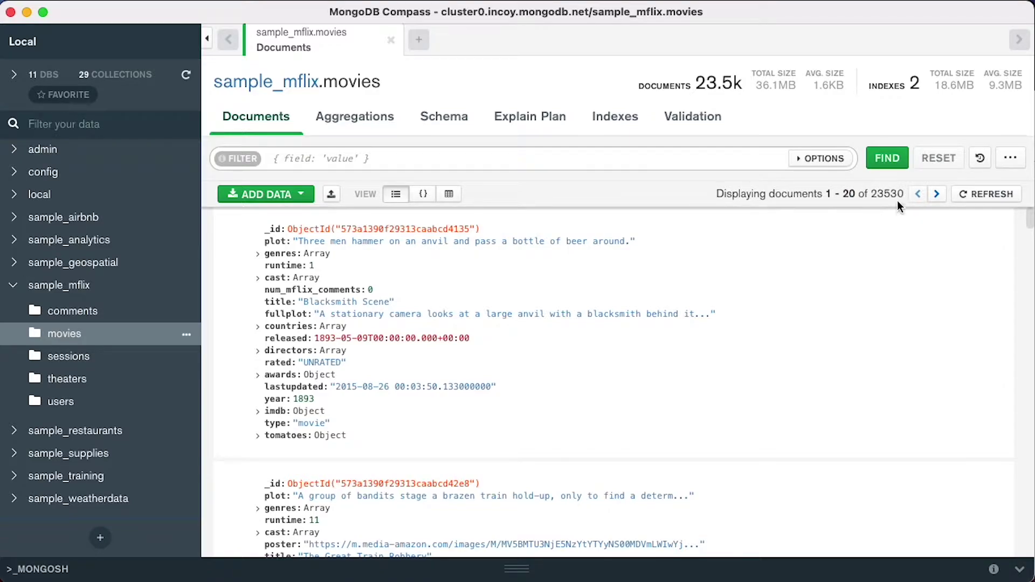
mouse_move(892, 229)
Run a schema analysis on the movies collection.
click(455, 125)
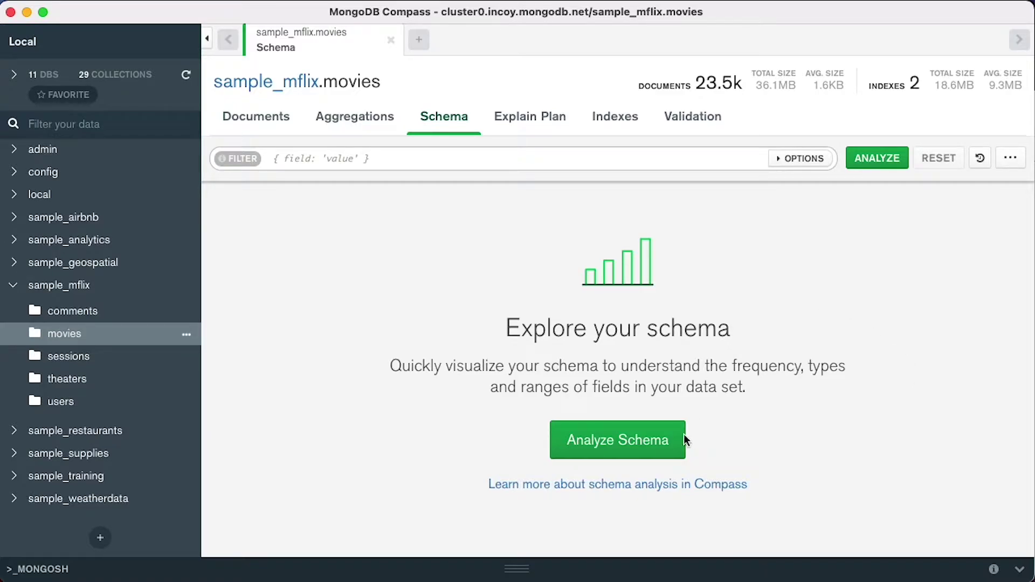
click(650, 442)
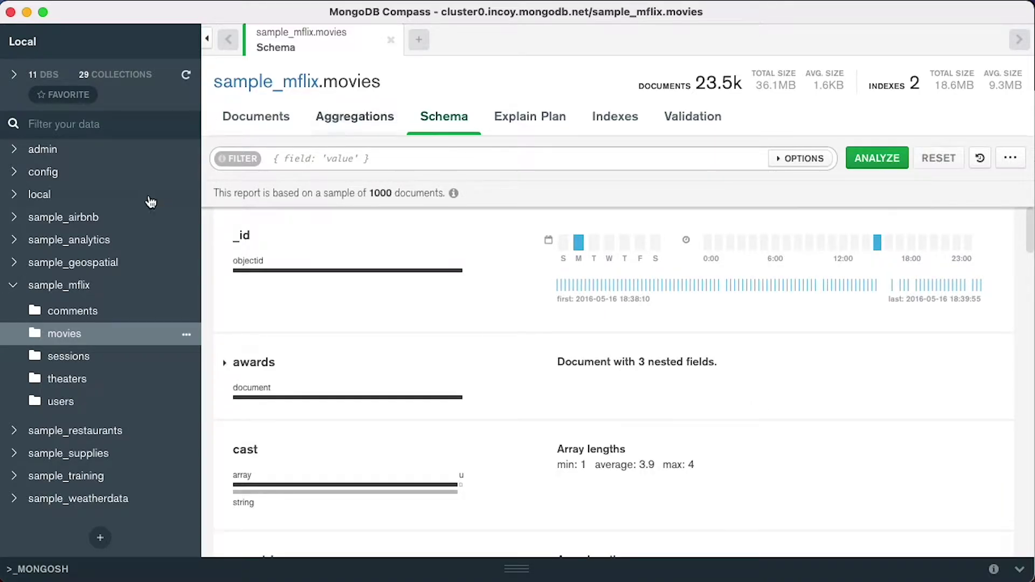
mouse_move(414, 262)
Examine the value distribution of the year field at the end of the schema report.
scroll(422, 345, down, 8)
scroll(428, 351, down, 15)
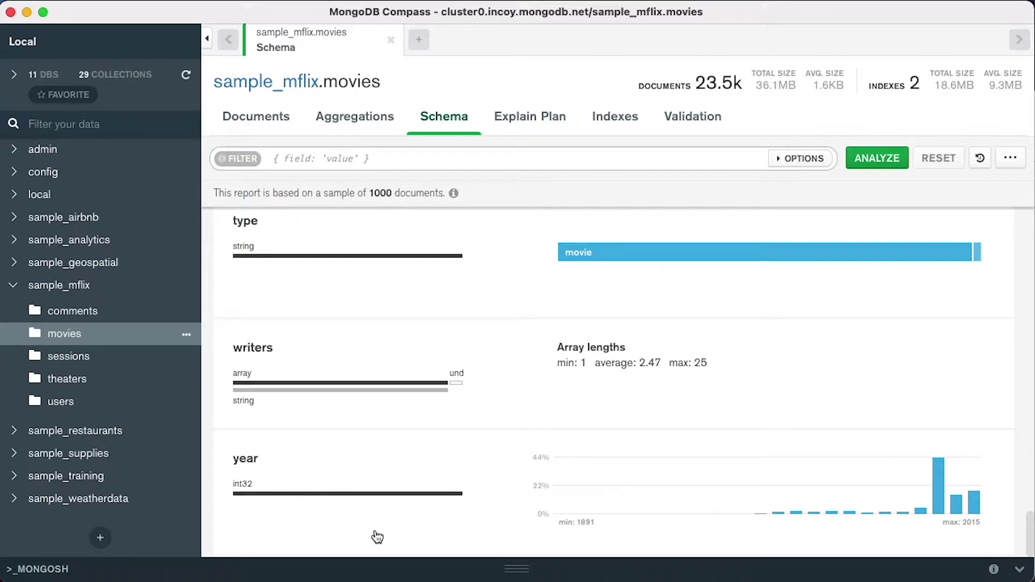
mouse_move(378, 500)
mouse_move(939, 507)
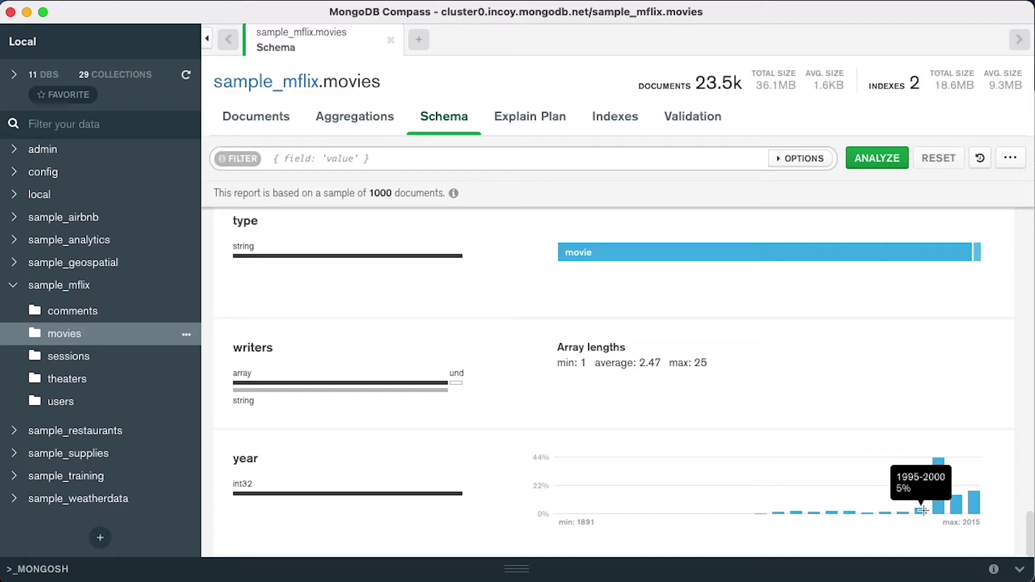
mouse_move(977, 510)
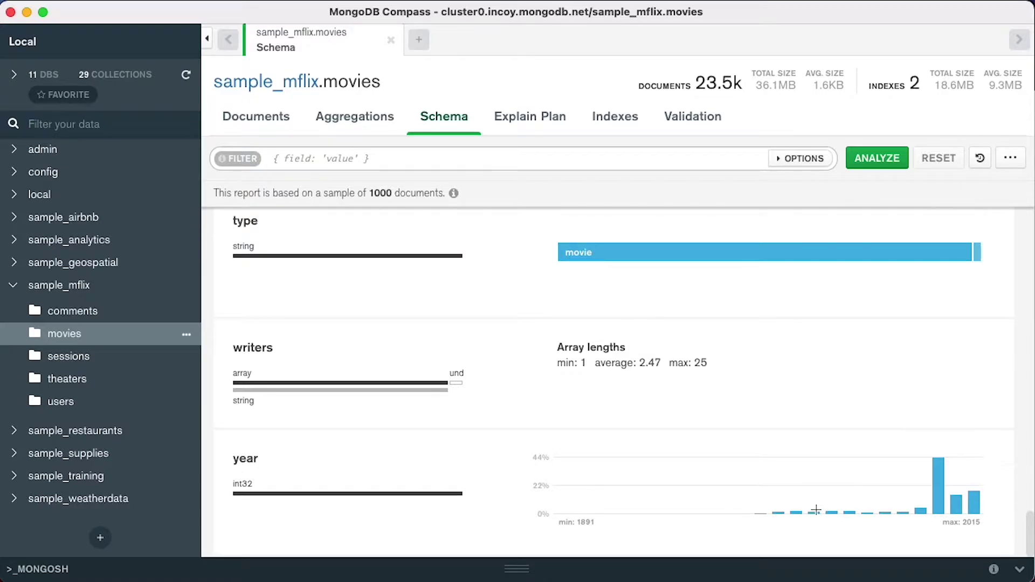
mouse_move(762, 513)
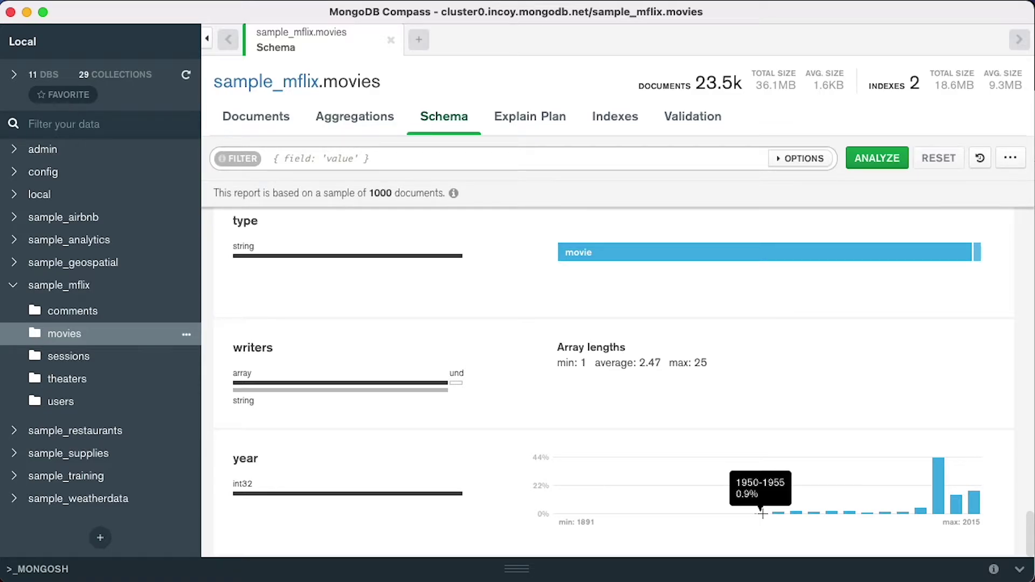
Check the shares of the movie and series values in the type field.
scroll(771, 381, up, 3)
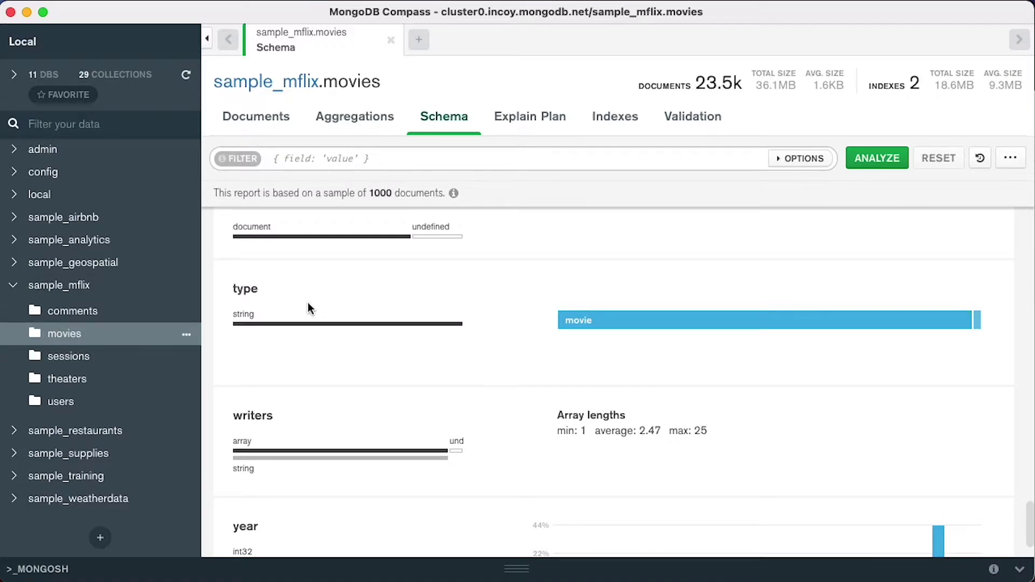
mouse_move(292, 325)
mouse_move(580, 324)
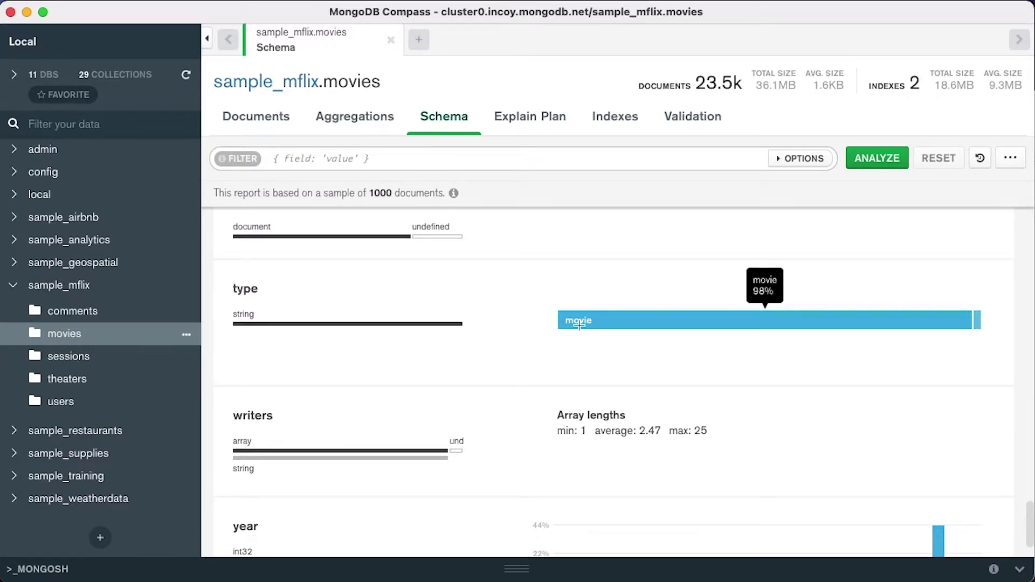
mouse_move(978, 320)
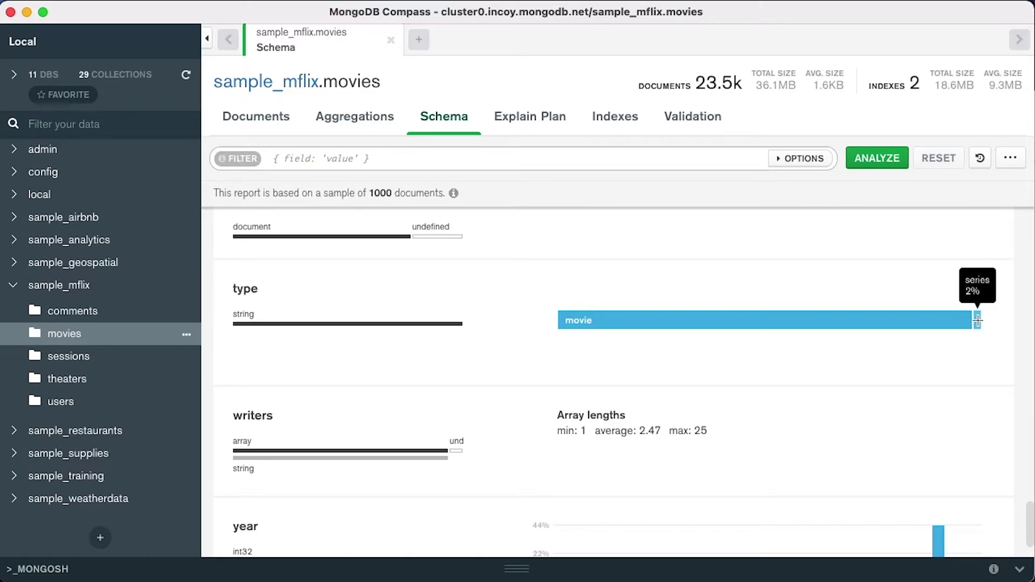
Examine the rated field's string and undefined shares and the share of each rating value.
scroll(798, 286, up, 5)
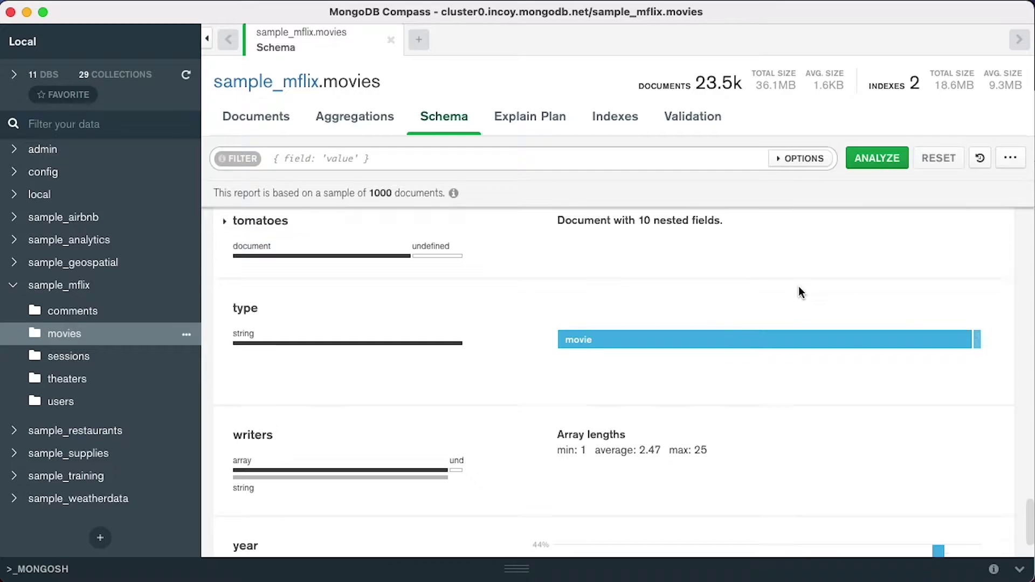
scroll(796, 289, up, 10)
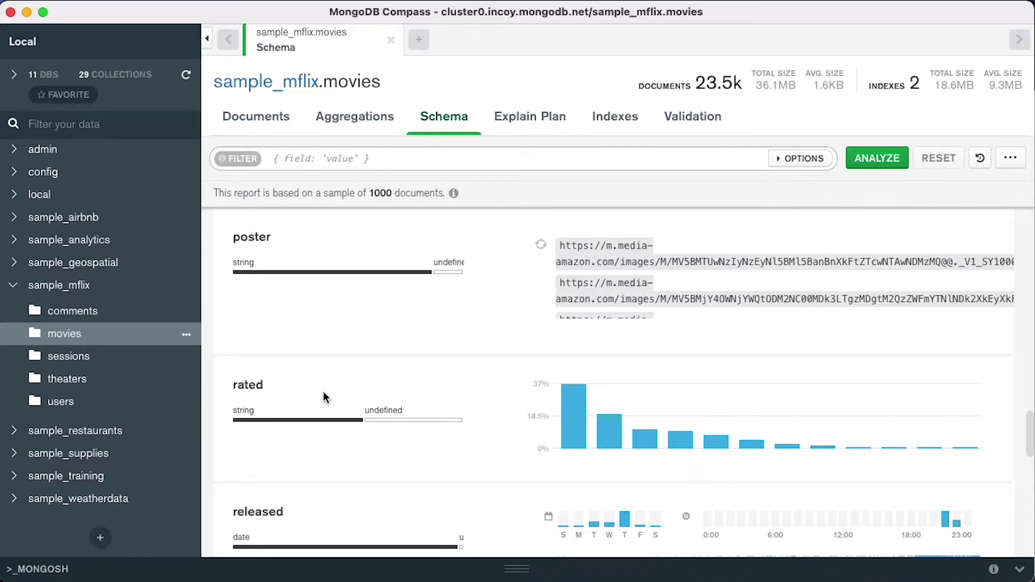
mouse_move(313, 422)
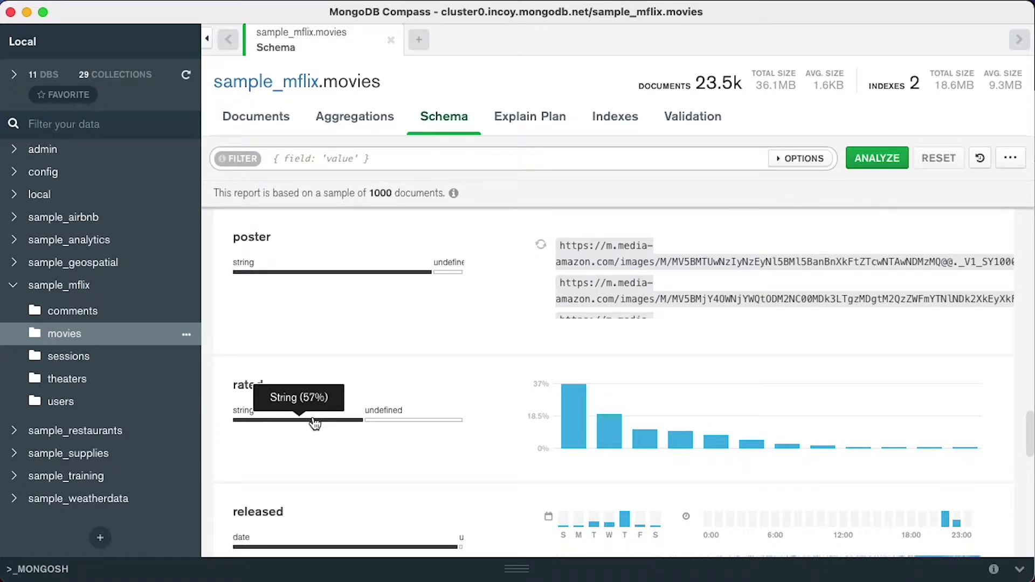
mouse_move(407, 419)
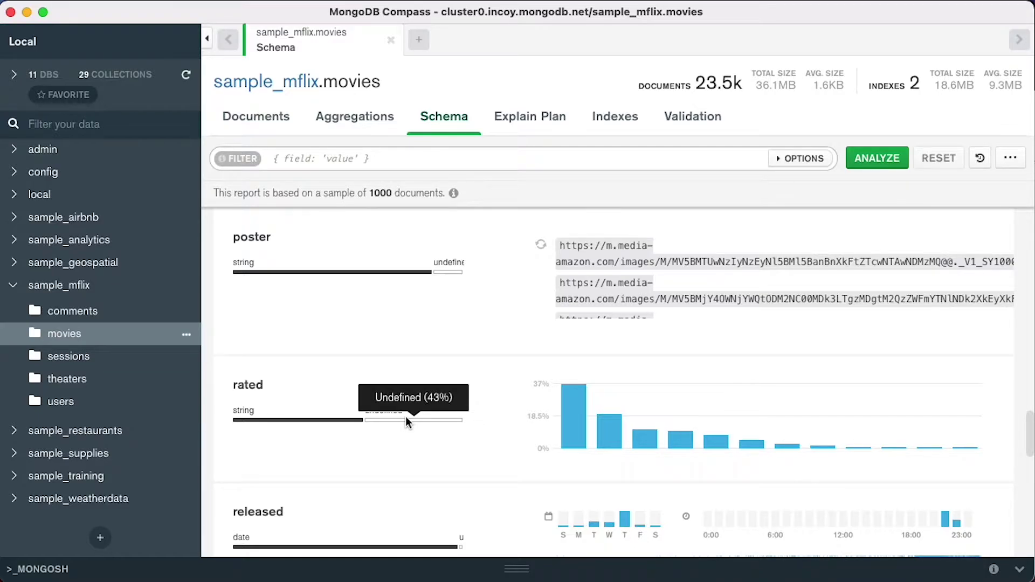
mouse_move(576, 406)
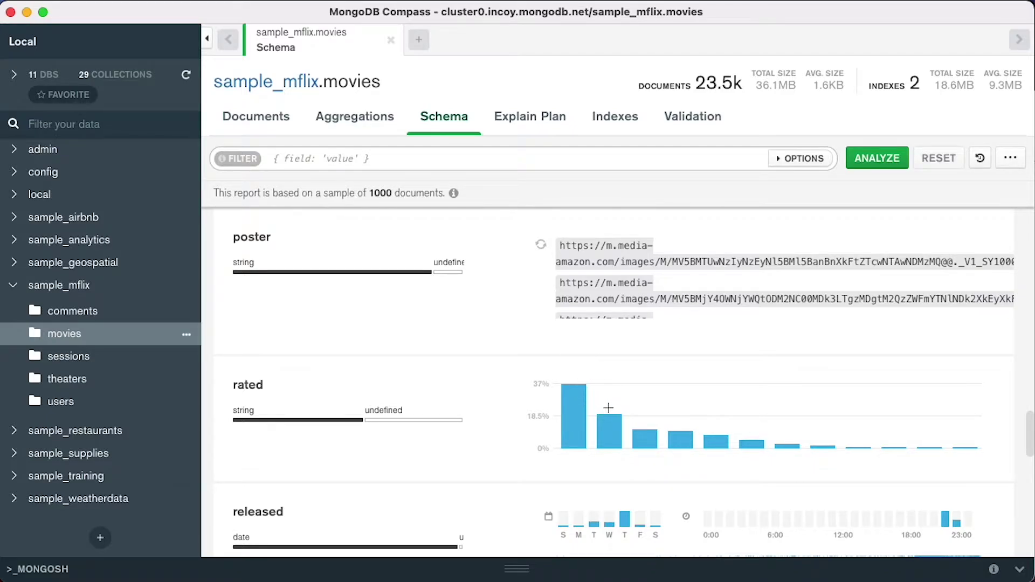
mouse_move(608, 428)
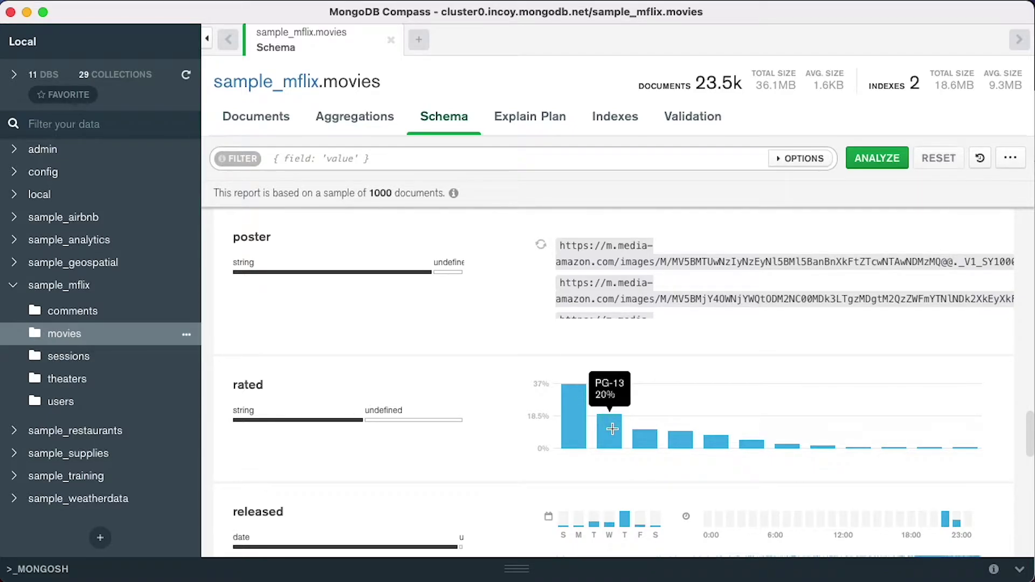
mouse_move(645, 440)
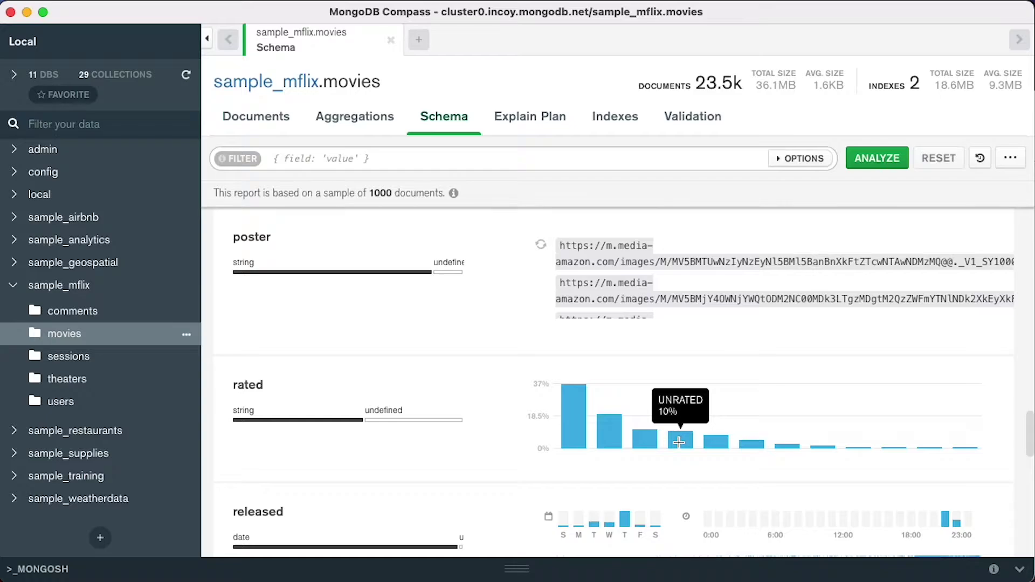
mouse_move(715, 443)
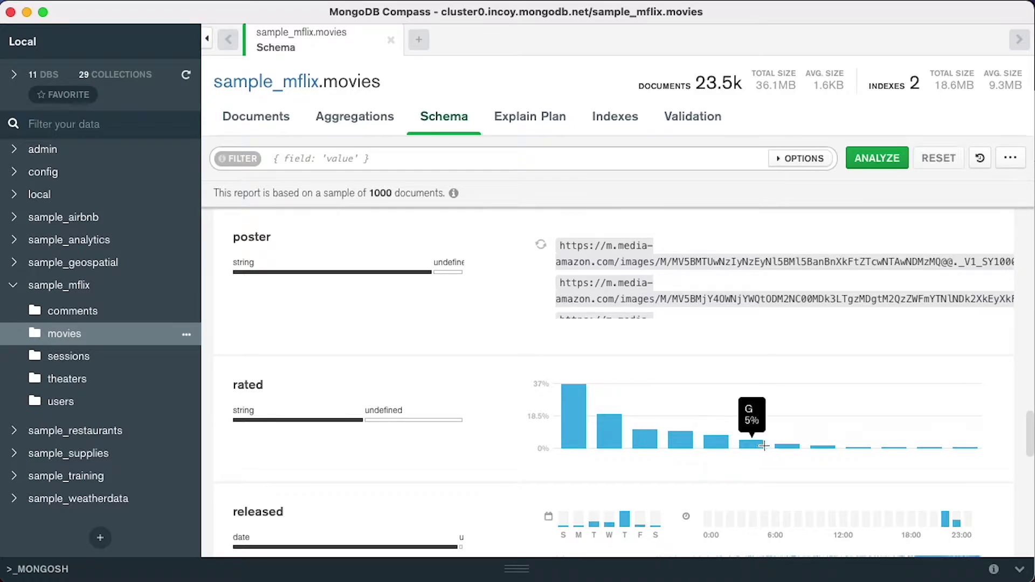
mouse_move(861, 448)
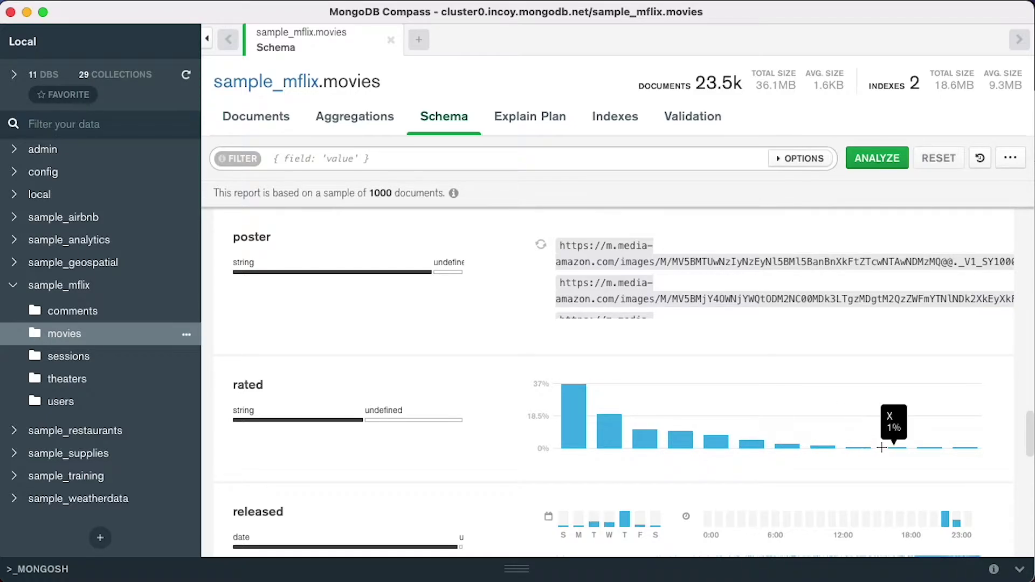
mouse_move(922, 448)
mouse_move(965, 448)
mouse_move(255, 422)
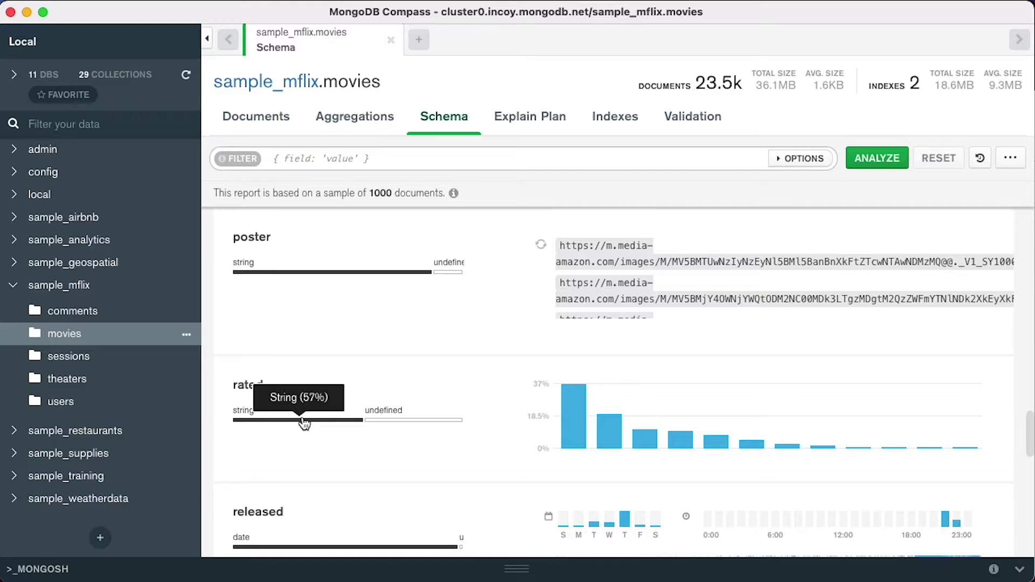
mouse_move(391, 422)
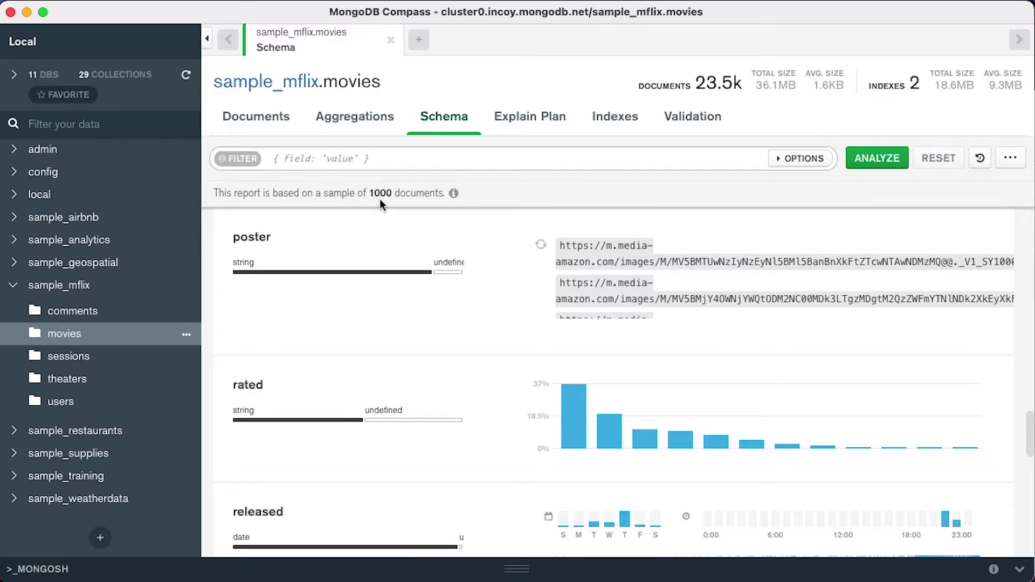
Read the documentation on the report's sampling method in the browser, and return to MongoDB Compass.
click(454, 193)
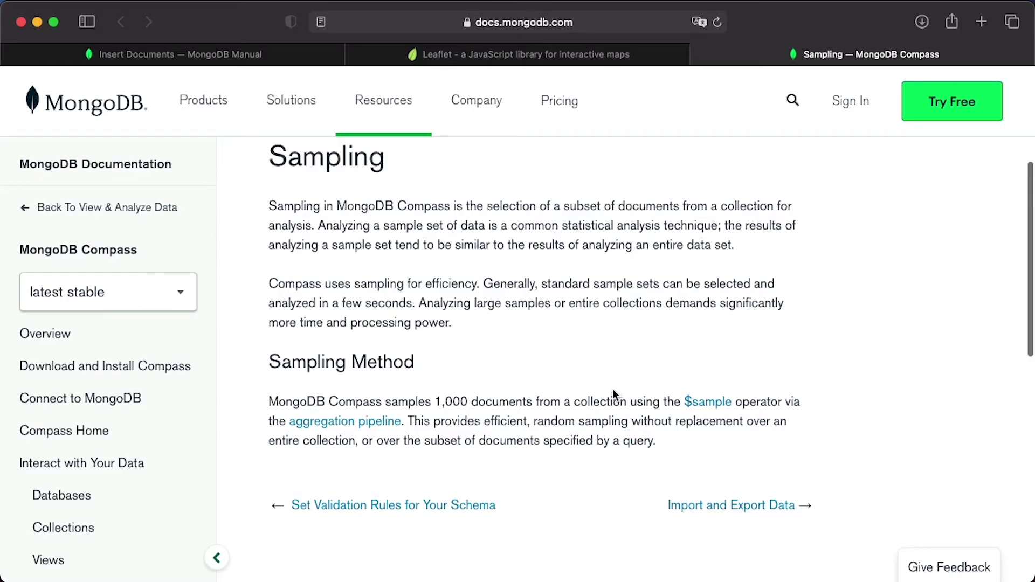
key(super+Tab)
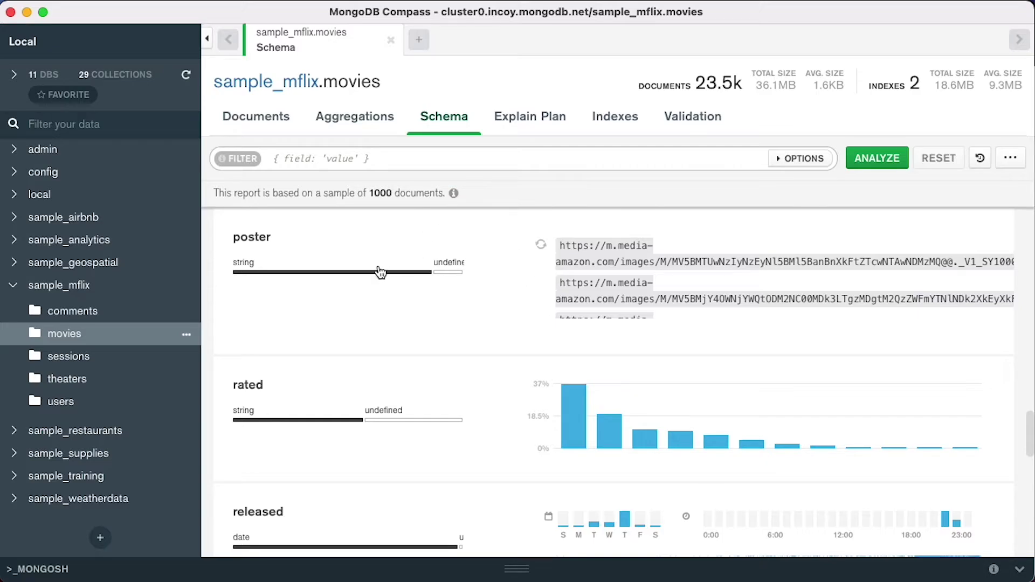
Check the poster field's string and undefined shares and review the fields above it in the schema report.
mouse_move(366, 276)
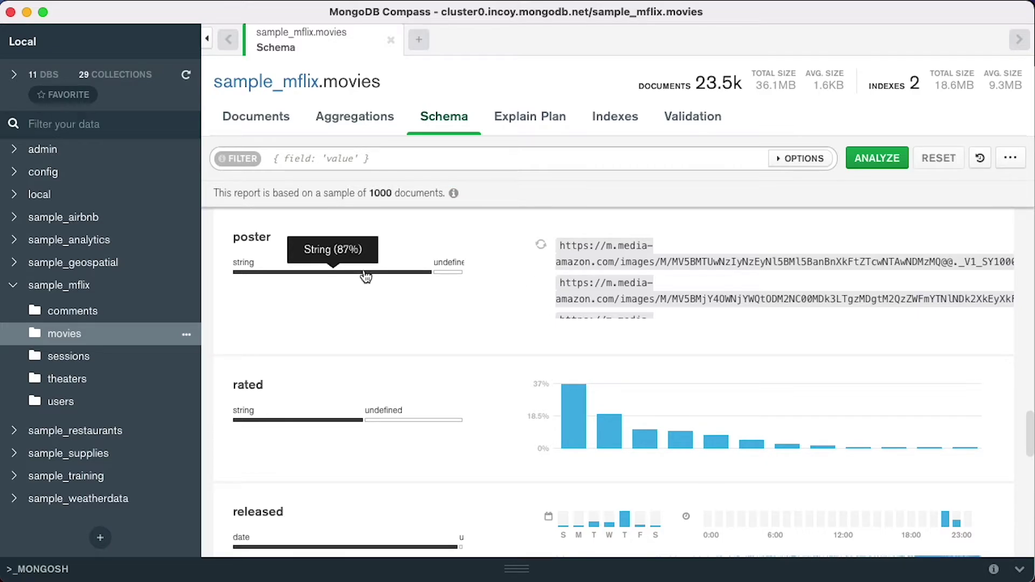
mouse_move(441, 276)
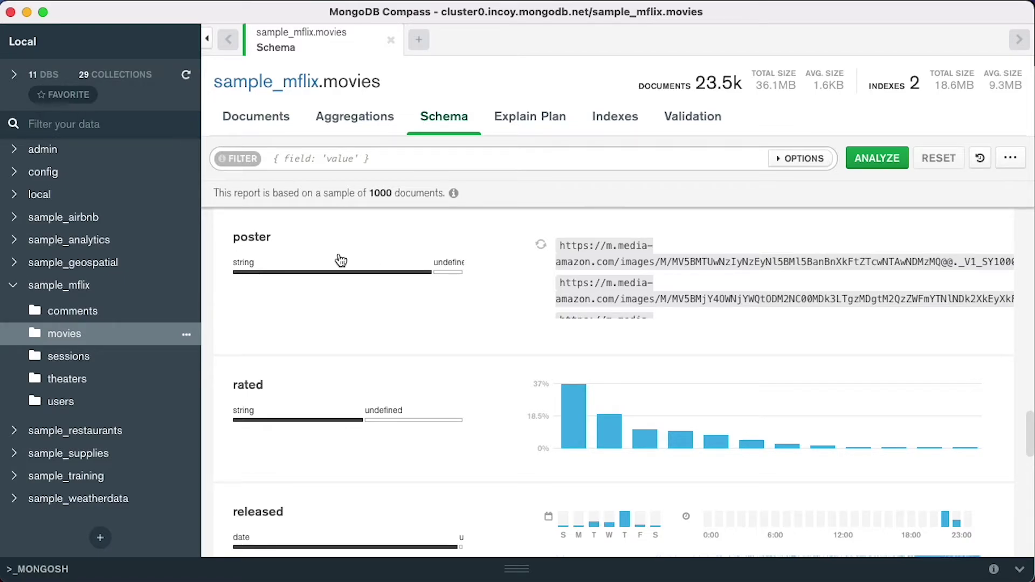
scroll(337, 253, up, 5)
scroll(337, 254, up, 10)
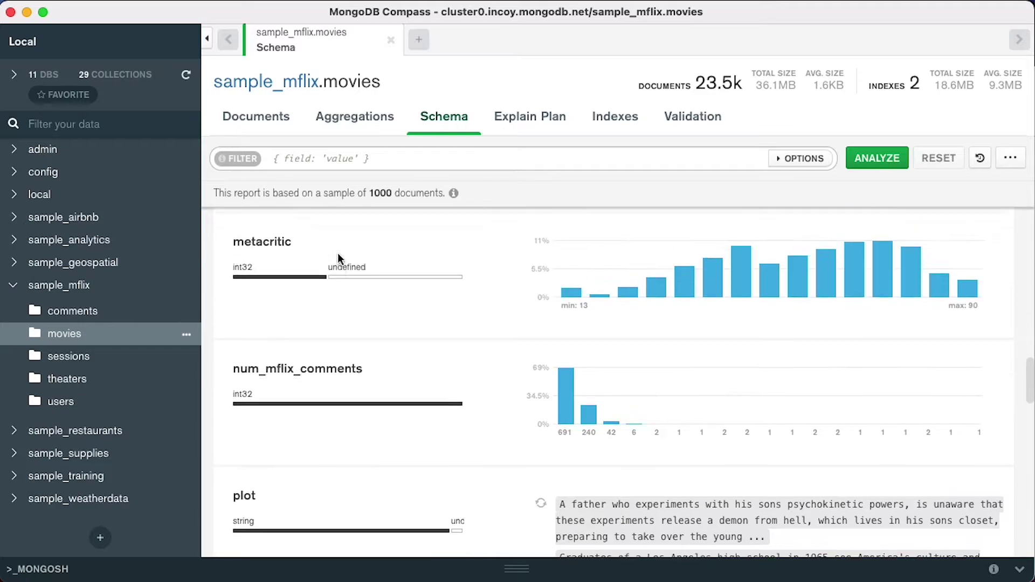
scroll(339, 261, up, 10)
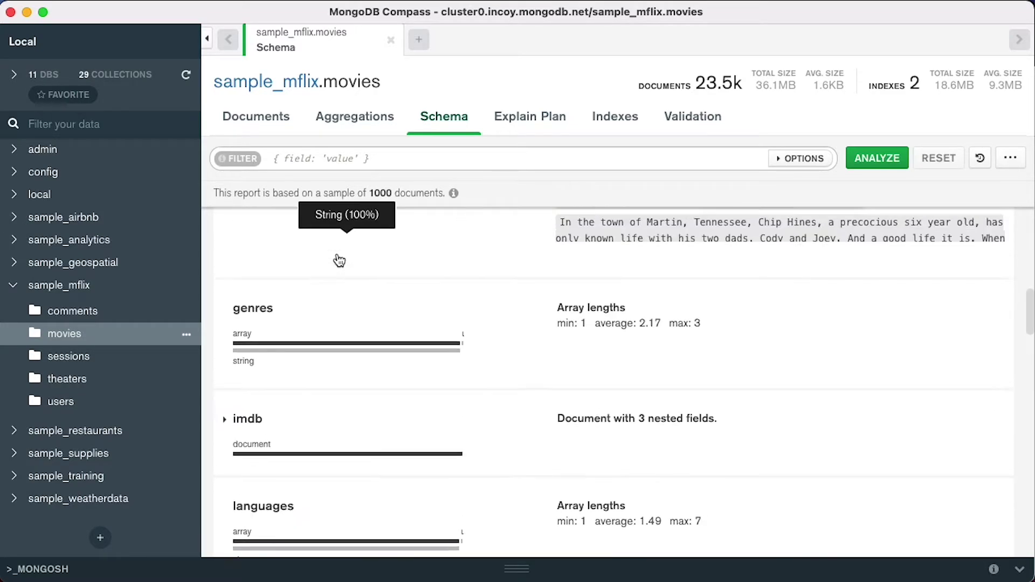
scroll(339, 261, up, 4)
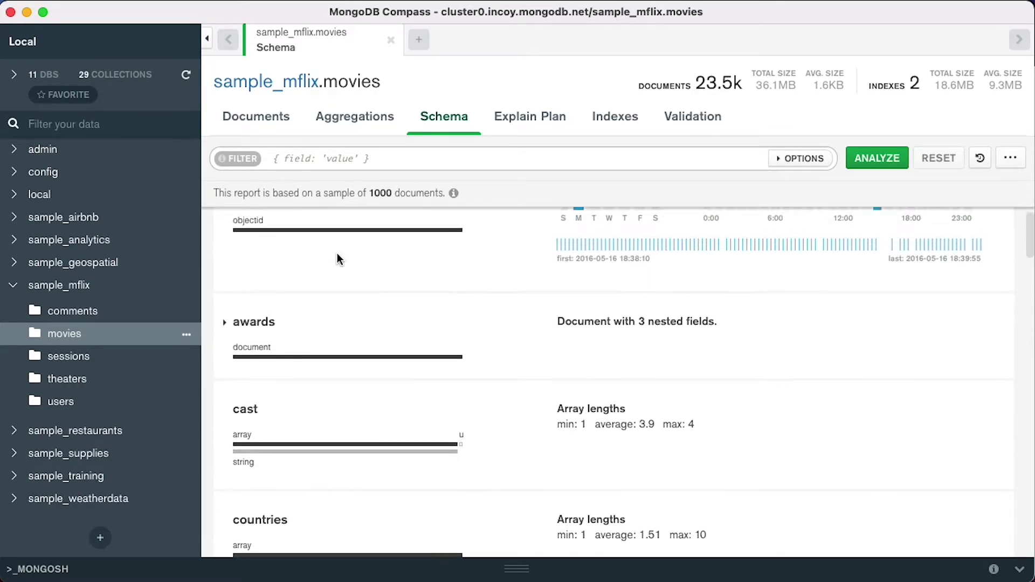
Show the string value distribution of the countries field and inspect its most frequent country.
scroll(339, 260, down, 5)
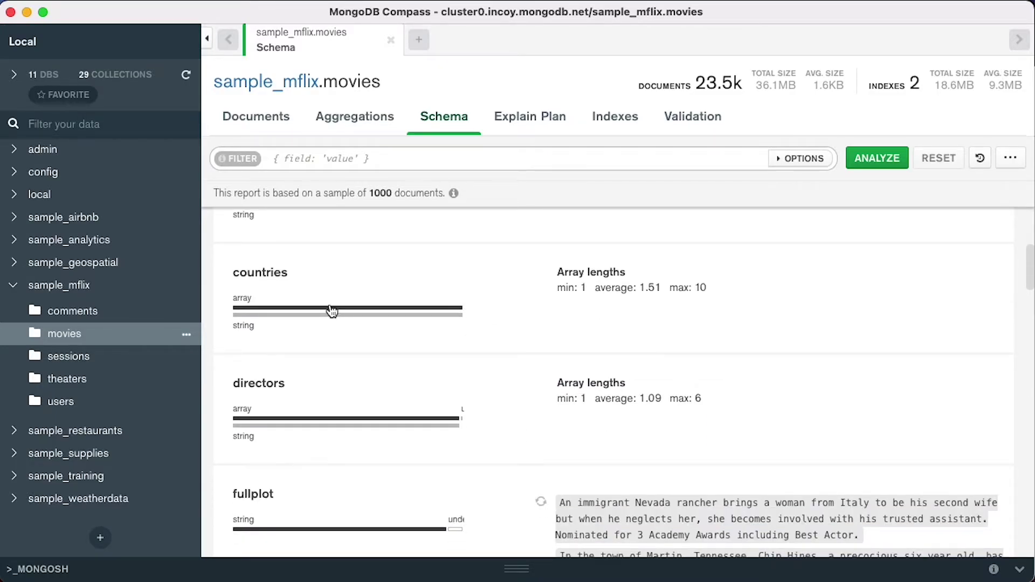
mouse_move(326, 321)
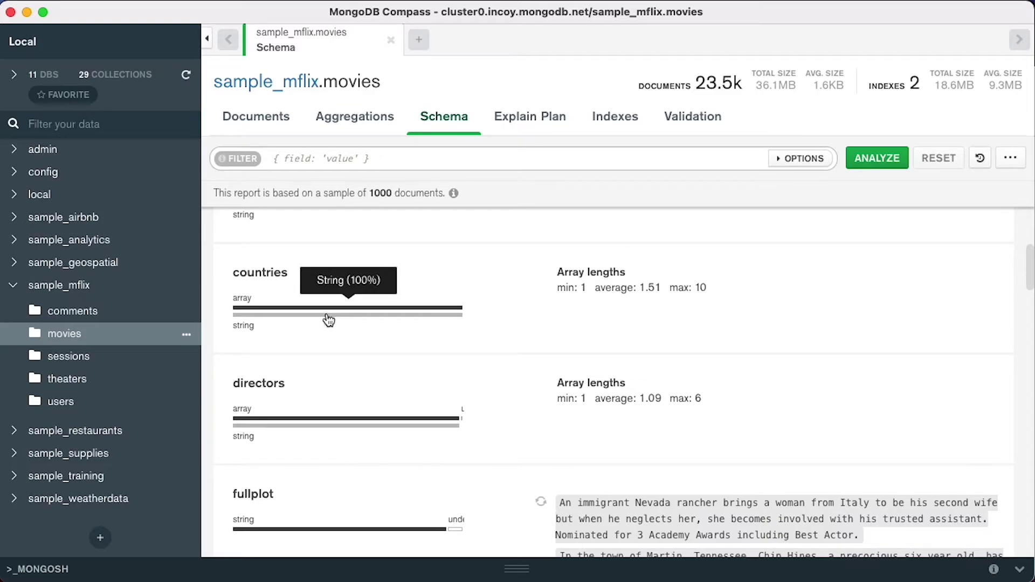
click(328, 318)
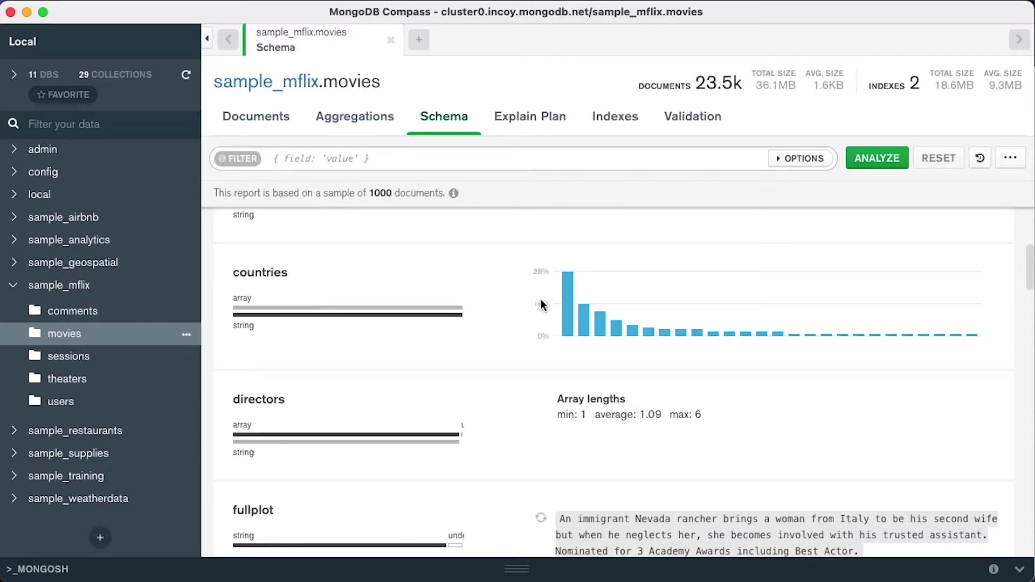
mouse_move(570, 291)
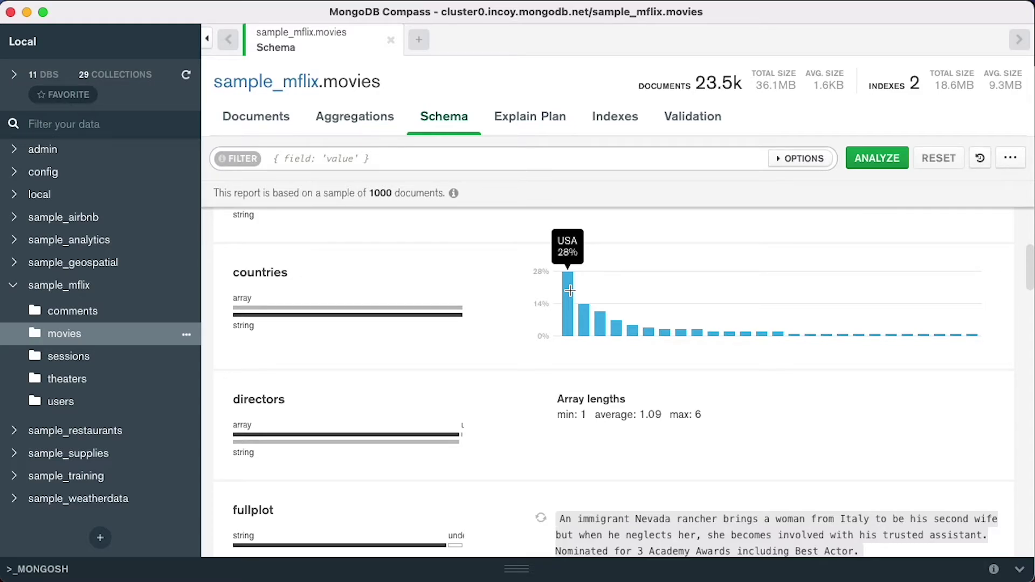
Review the value distributions of the remaining movies fields, including countries, metacritic, num_mflix_comments, runtime and title.
mouse_move(585, 327)
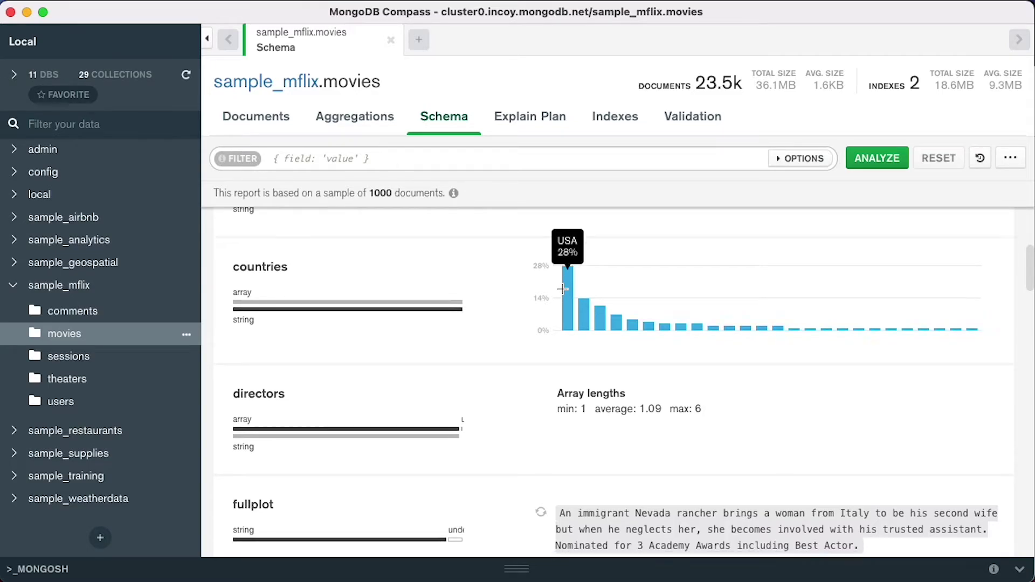
scroll(629, 300, down, 5)
scroll(667, 303, down, 10)
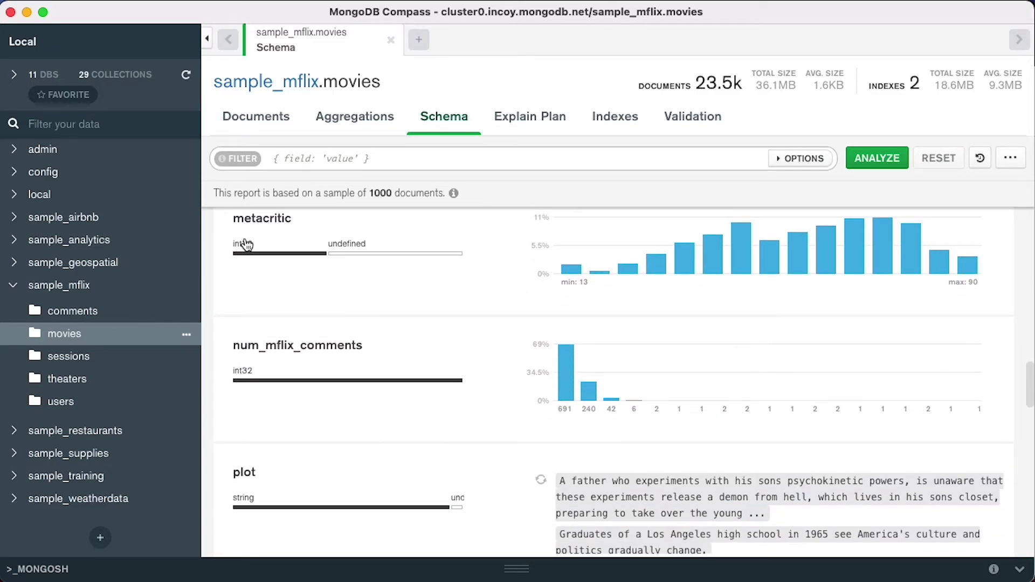
mouse_move(311, 256)
scroll(305, 311, down, 5)
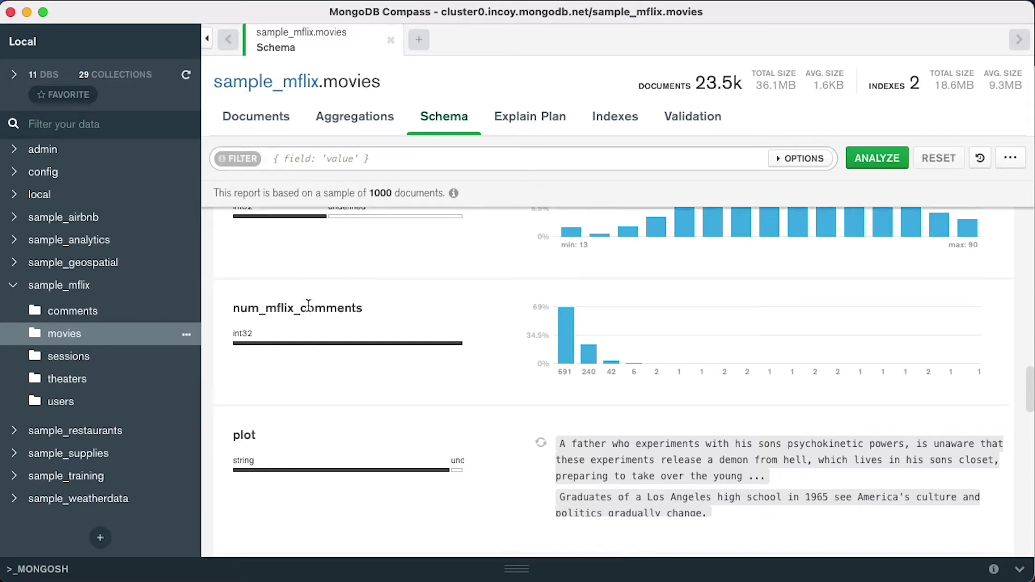
scroll(307, 306, down, 8)
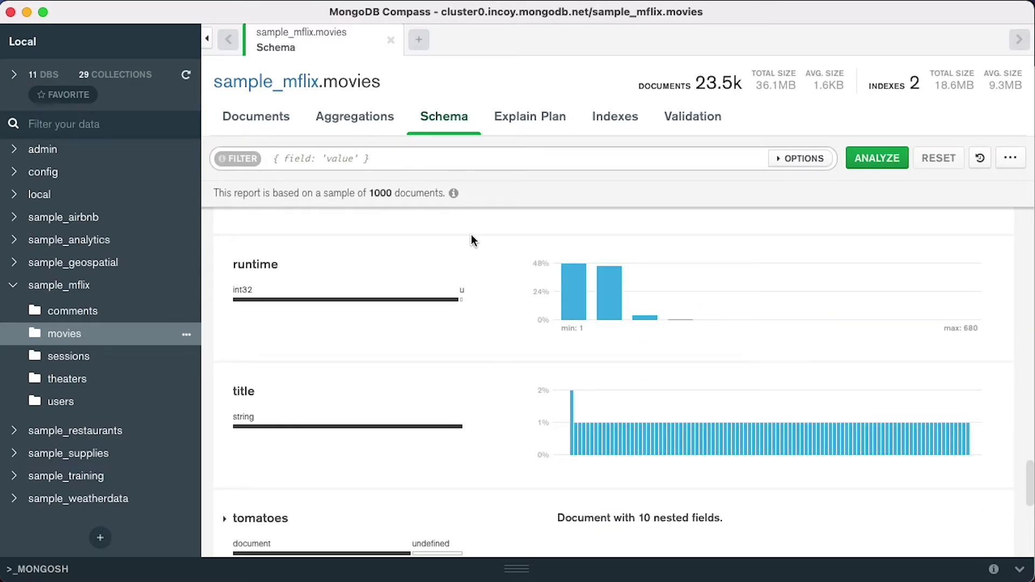
scroll(720, 294, down, 2)
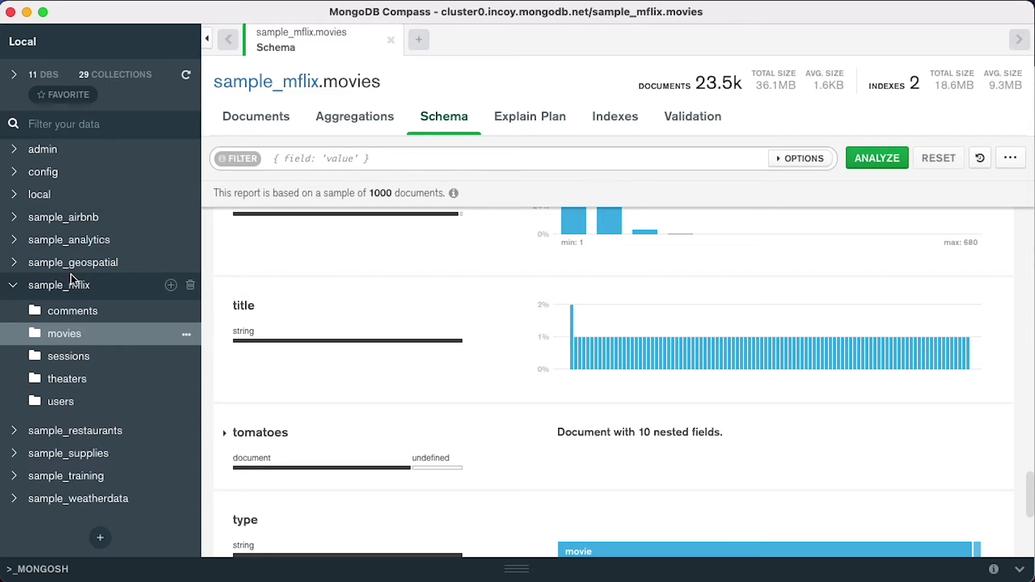
Collapse the sample_mflix database and open the restaurants collection of the sample_restaurants database to view its documents.
click(15, 290)
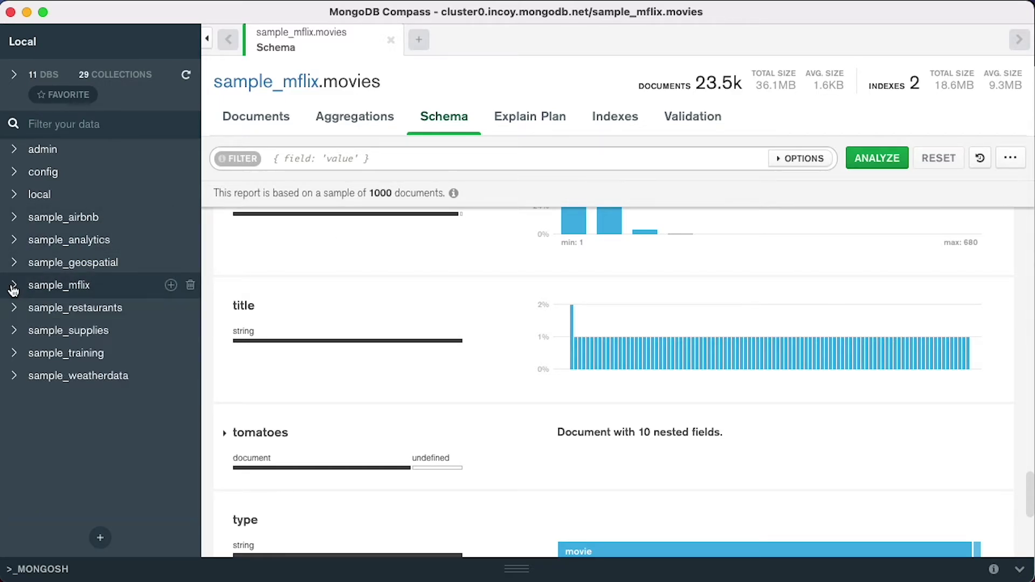
click(13, 308)
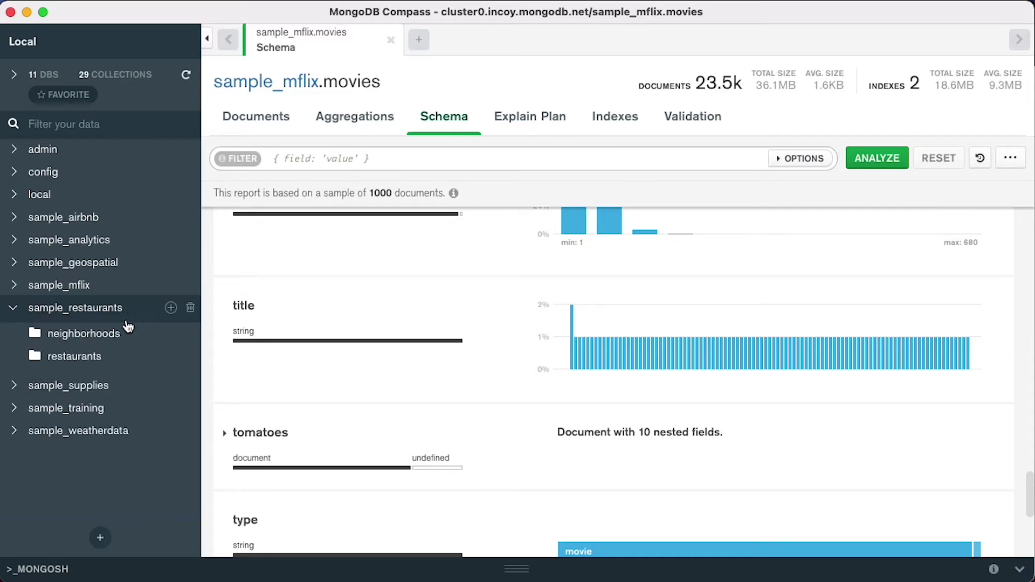
click(71, 358)
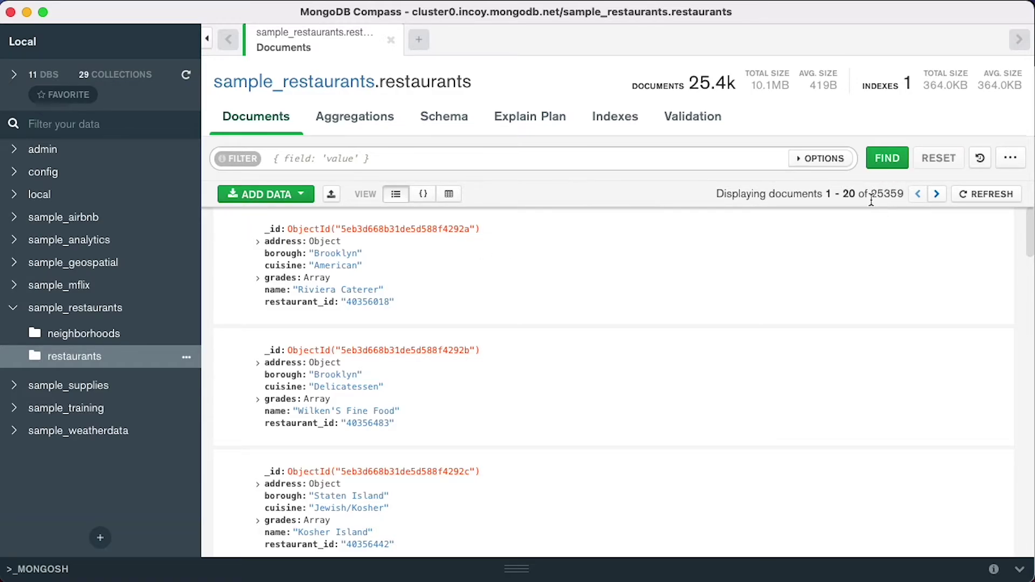
scroll(457, 273, down, 1)
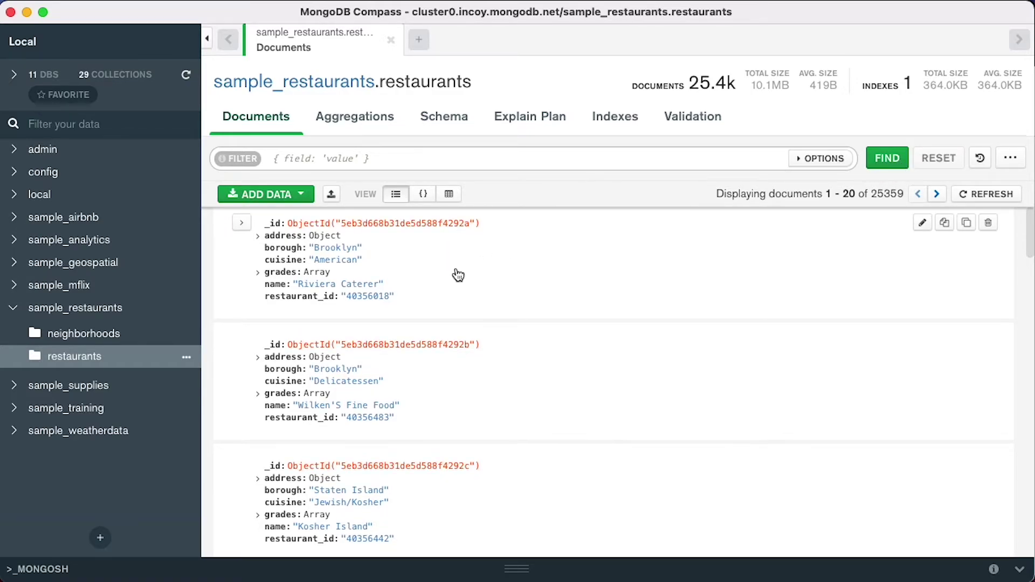
scroll(458, 275, up, 1)
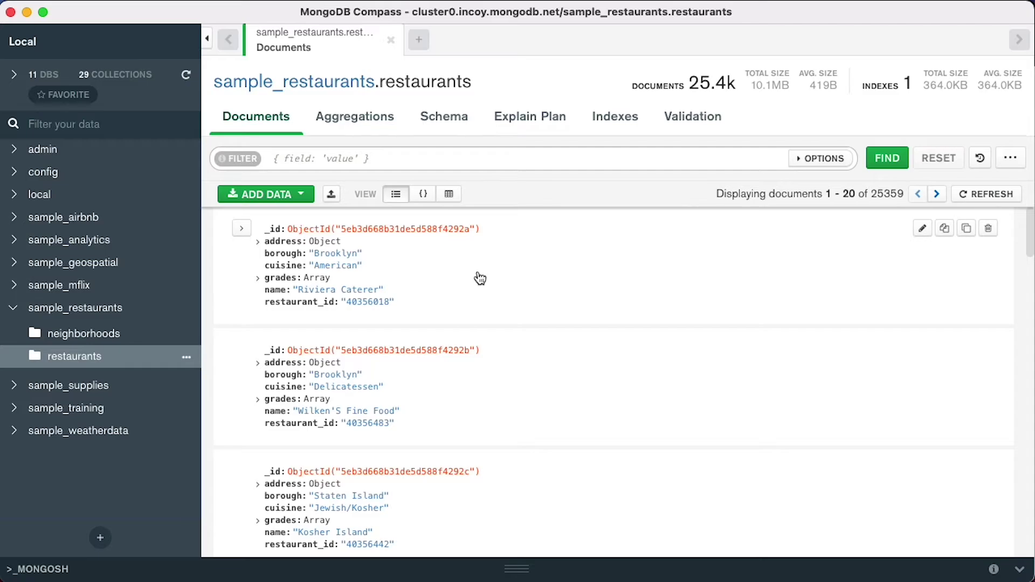
Analyze the schema of the restaurants collection and inspect the share of each borough value.
click(451, 126)
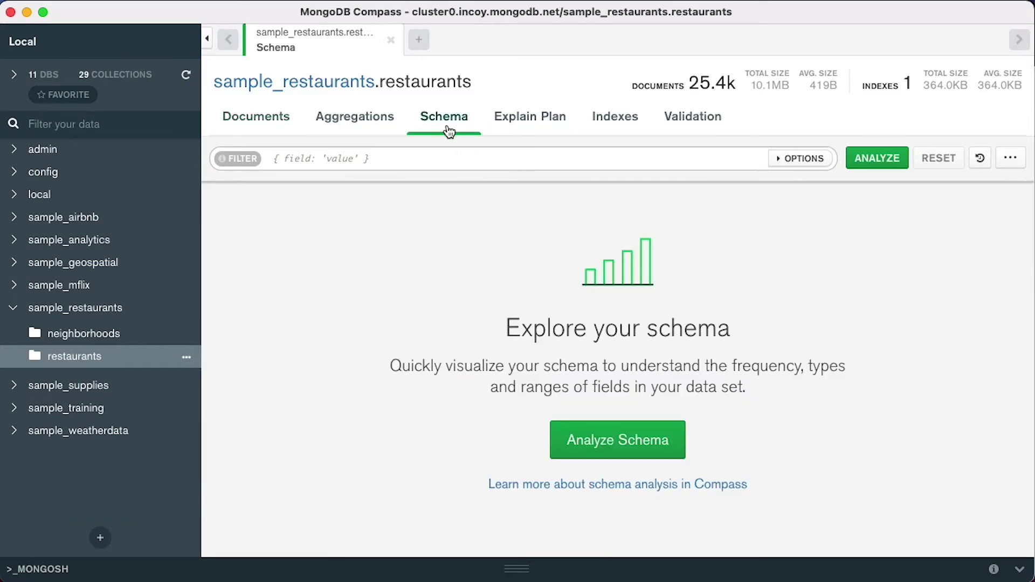
click(624, 439)
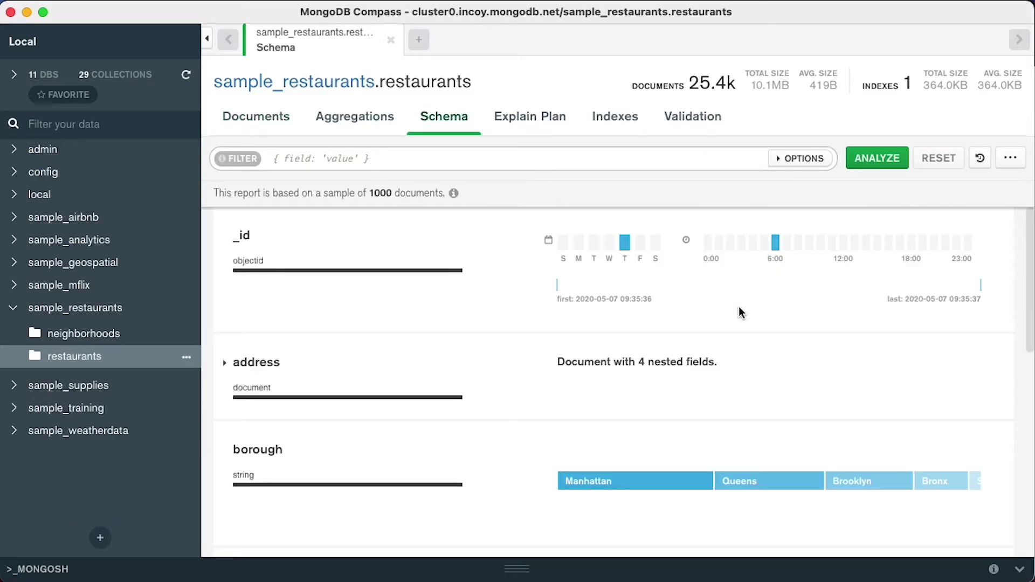
scroll(732, 313, down, 3)
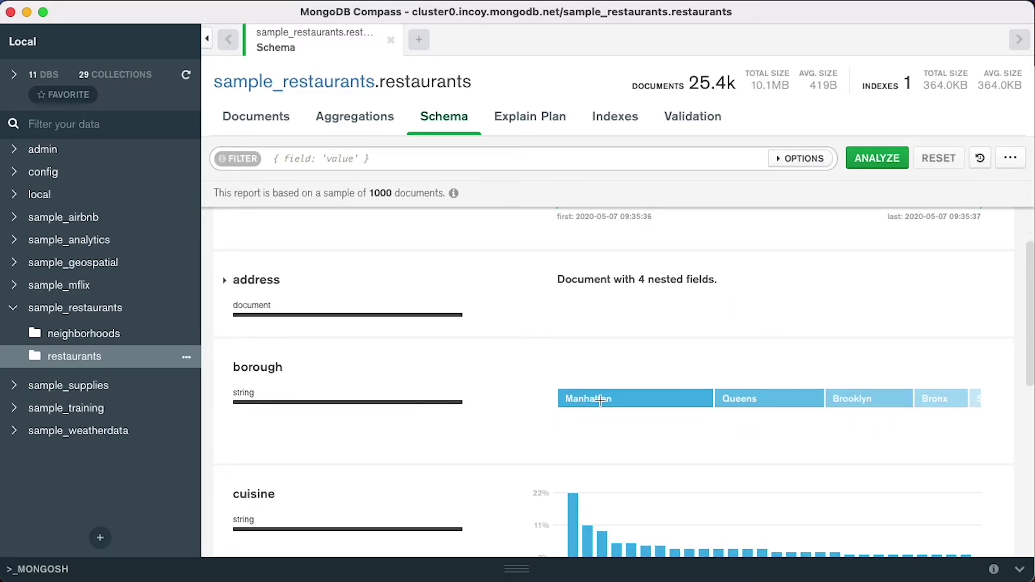
mouse_move(639, 399)
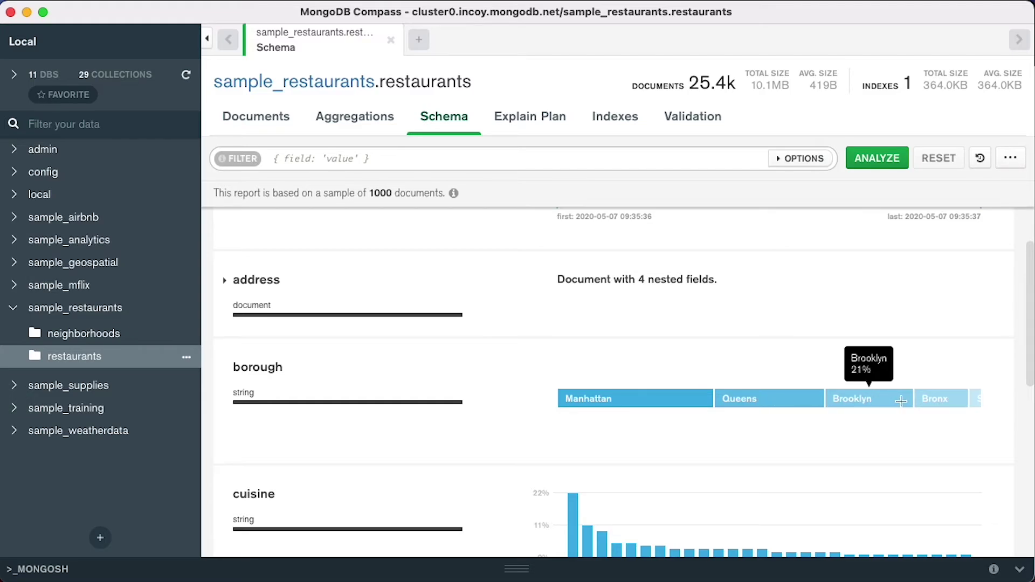
mouse_move(940, 404)
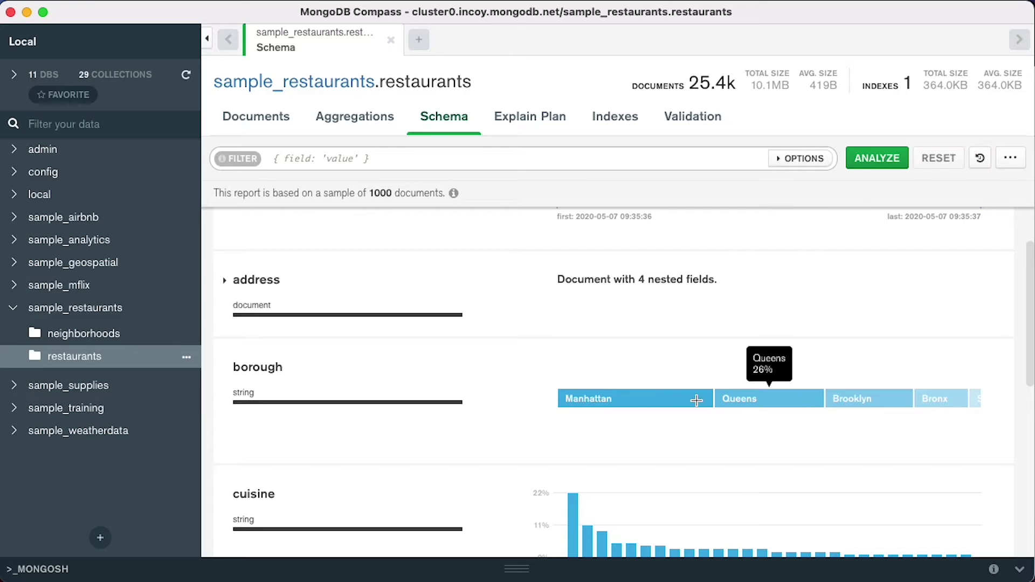
Inspect the shares of the most frequent values in the cuisine field.
scroll(863, 422, down, 3)
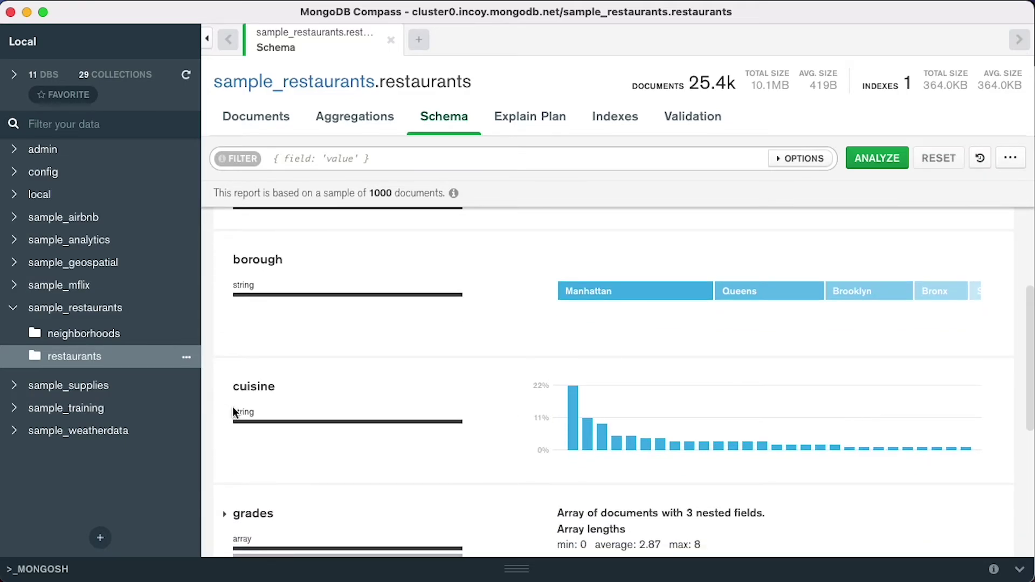
mouse_move(572, 421)
mouse_move(592, 435)
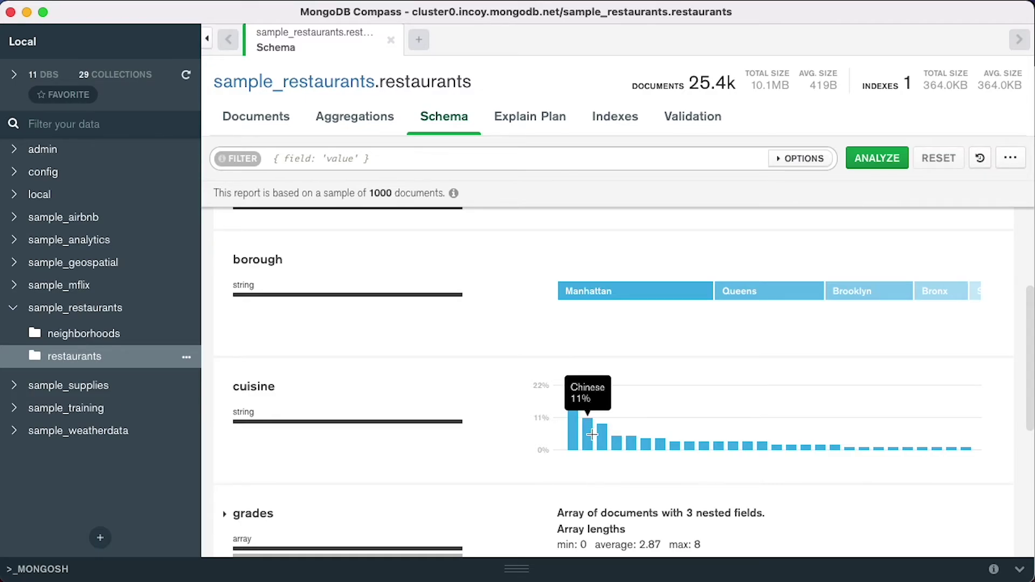
Check the array share of the grades field and expand its nested fields.
scroll(730, 384, down, 3)
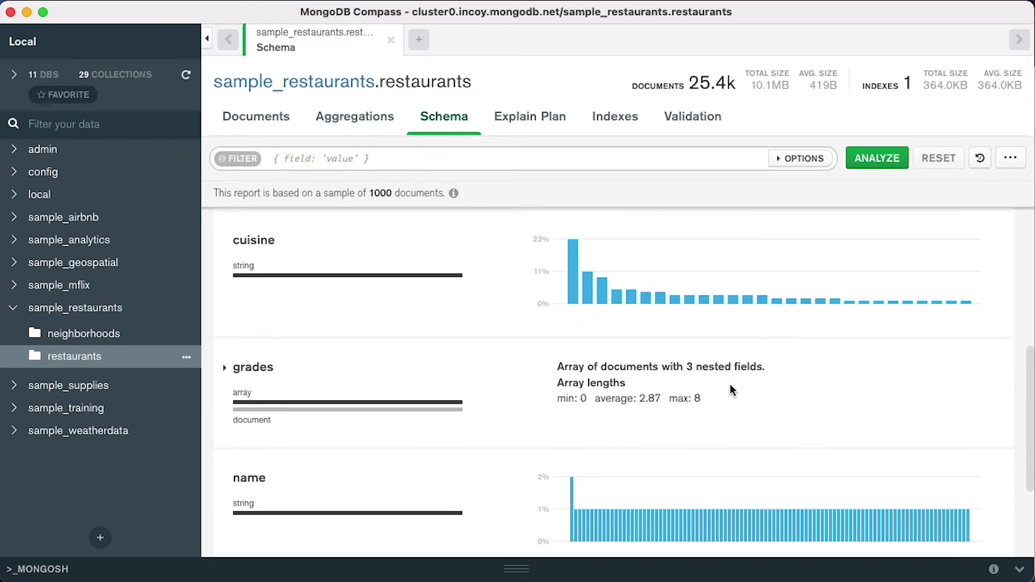
scroll(730, 390, down, 1)
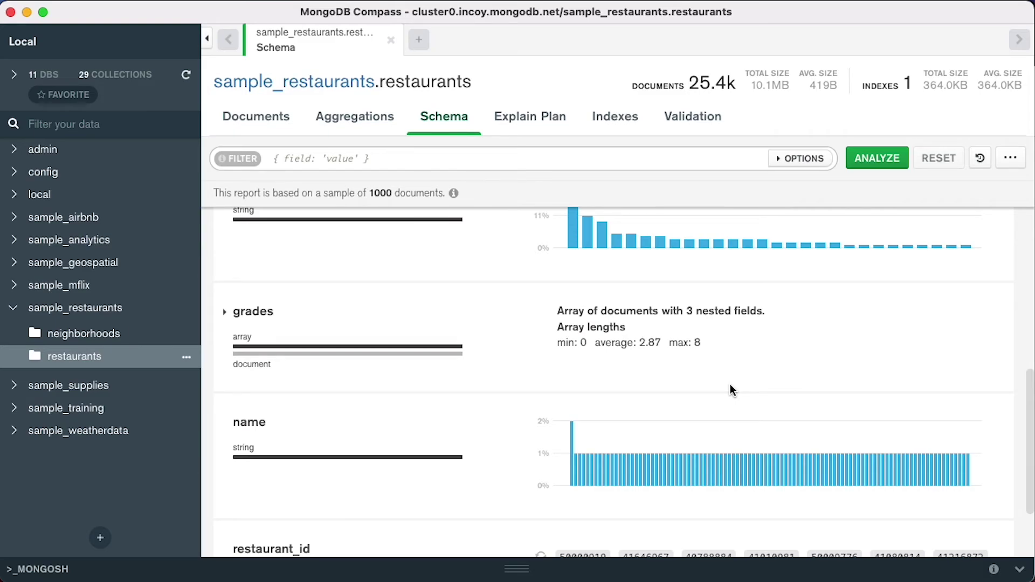
mouse_move(348, 352)
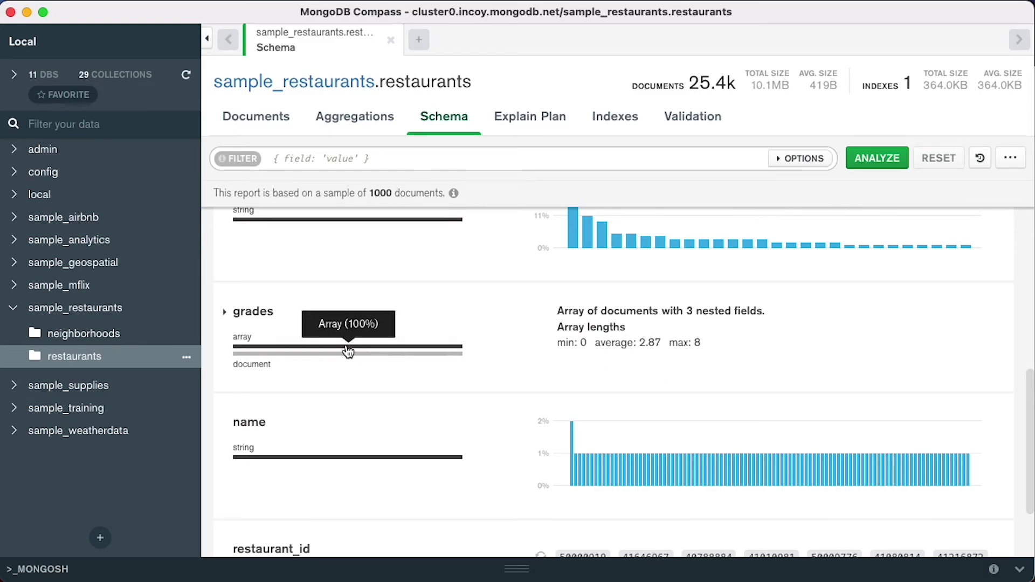
click(225, 313)
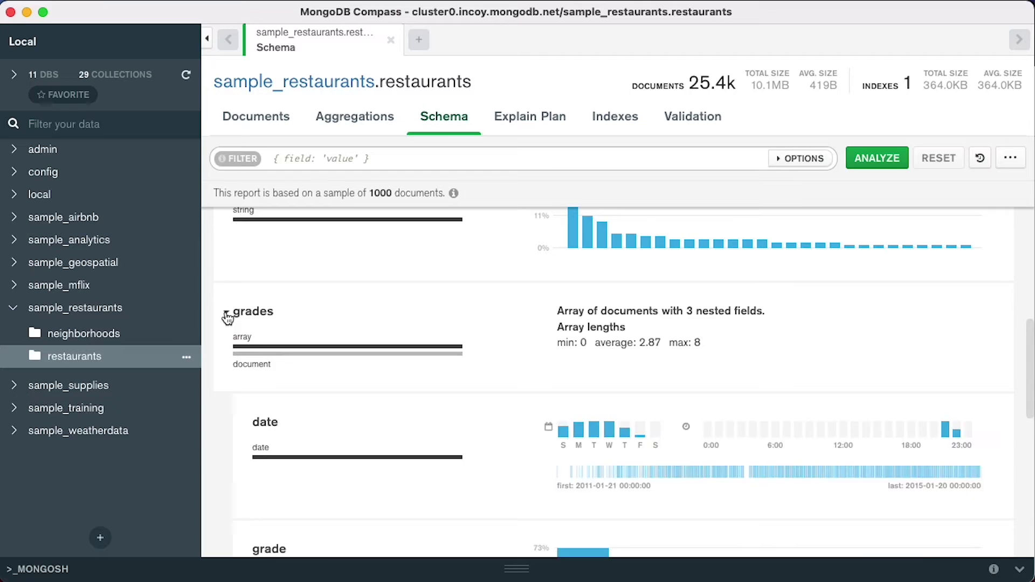
Inspect the shares of the A, B and C grades, and review the score, name and restaurant_id fields.
scroll(288, 397, down, 2)
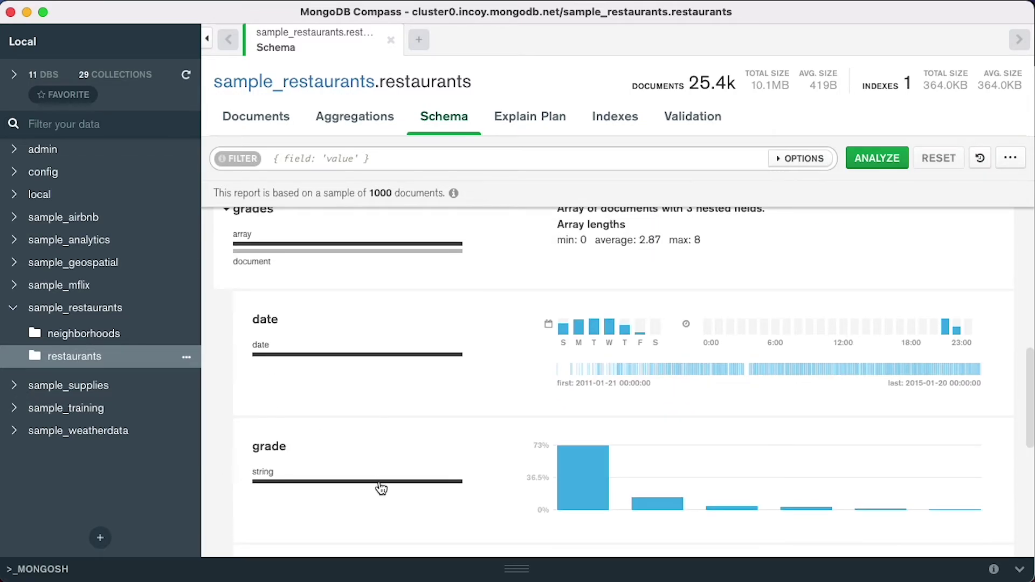
mouse_move(575, 477)
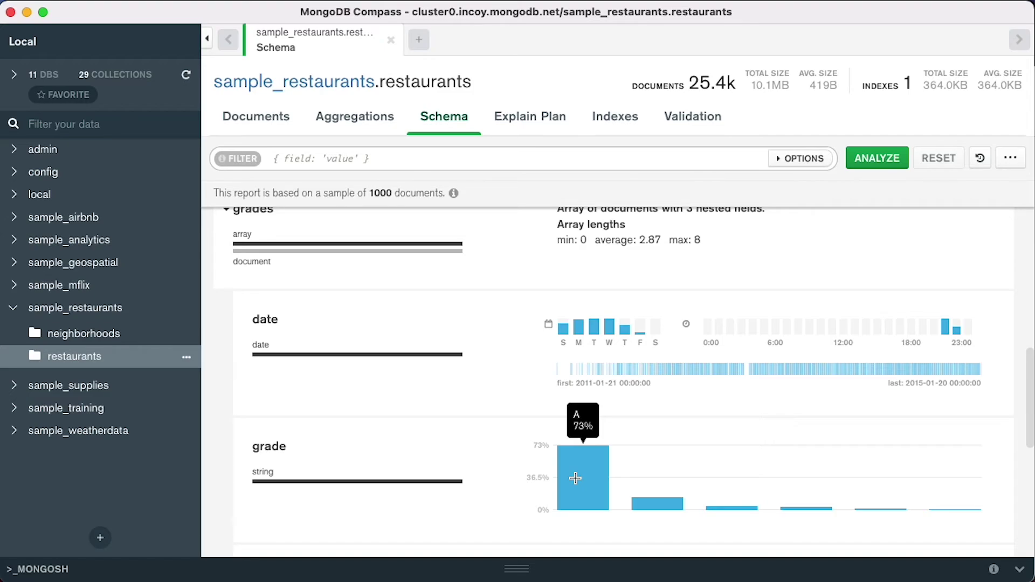
mouse_move(671, 507)
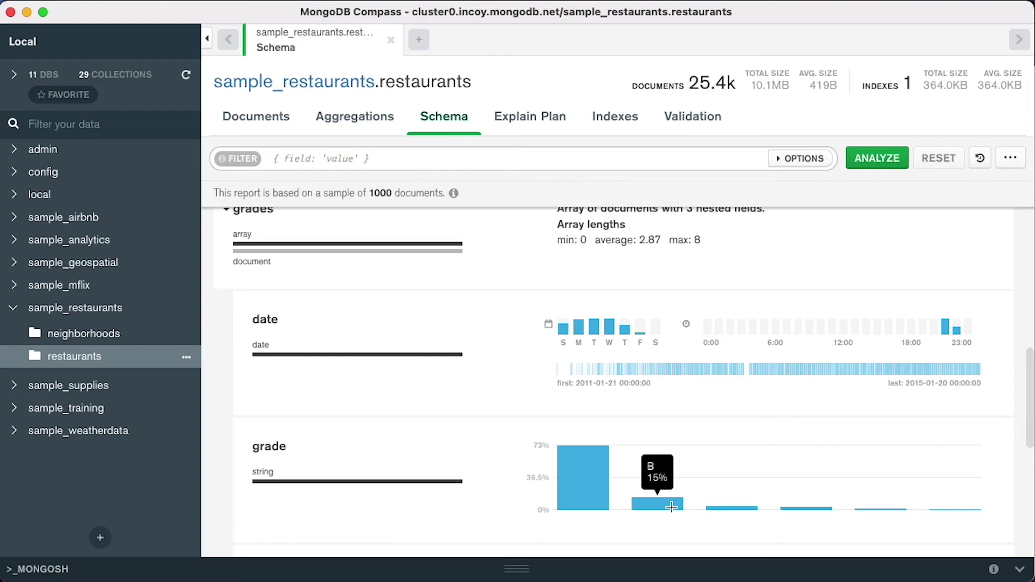
mouse_move(725, 508)
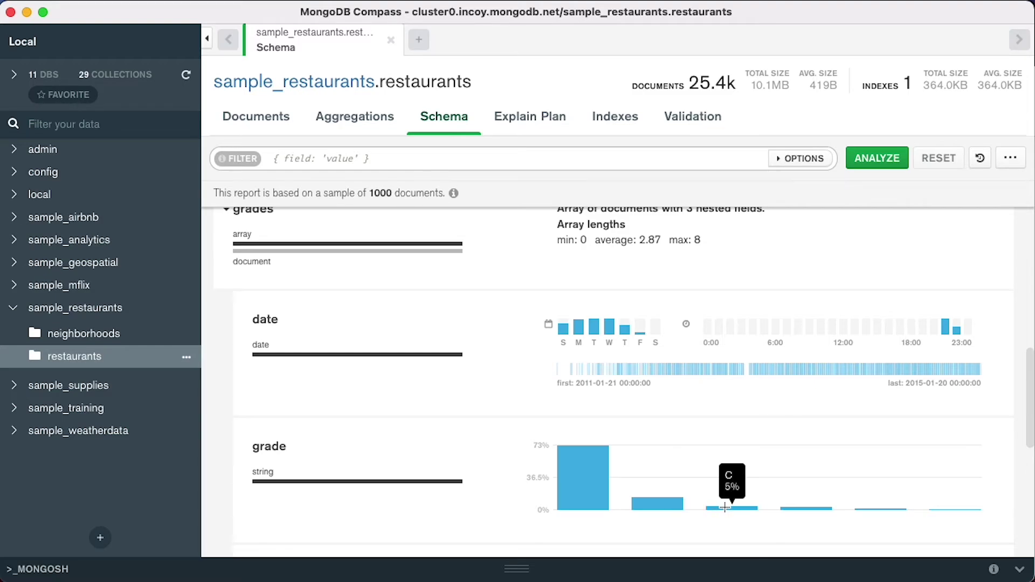
scroll(644, 492, down, 5)
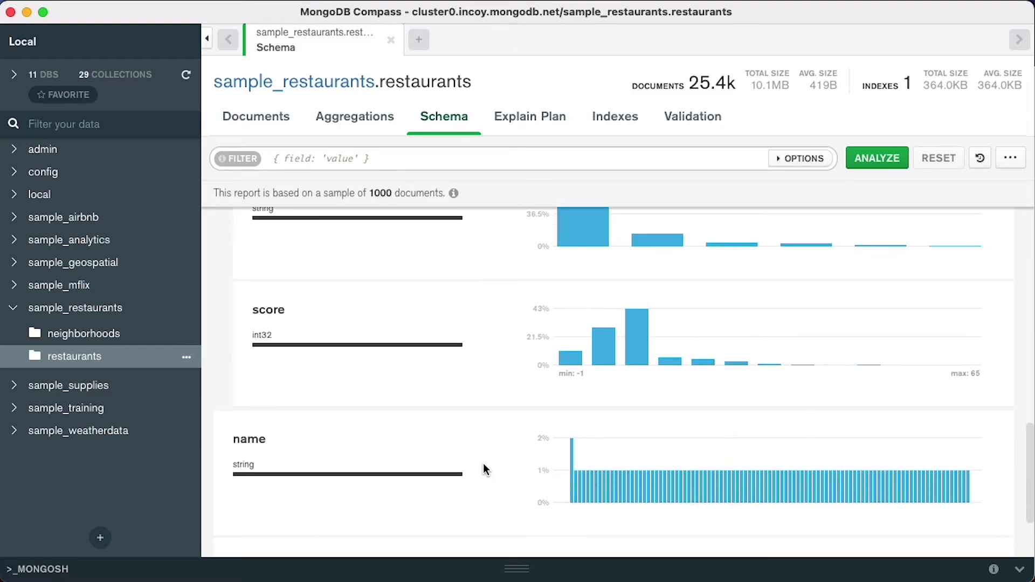
scroll(484, 465, down, 3)
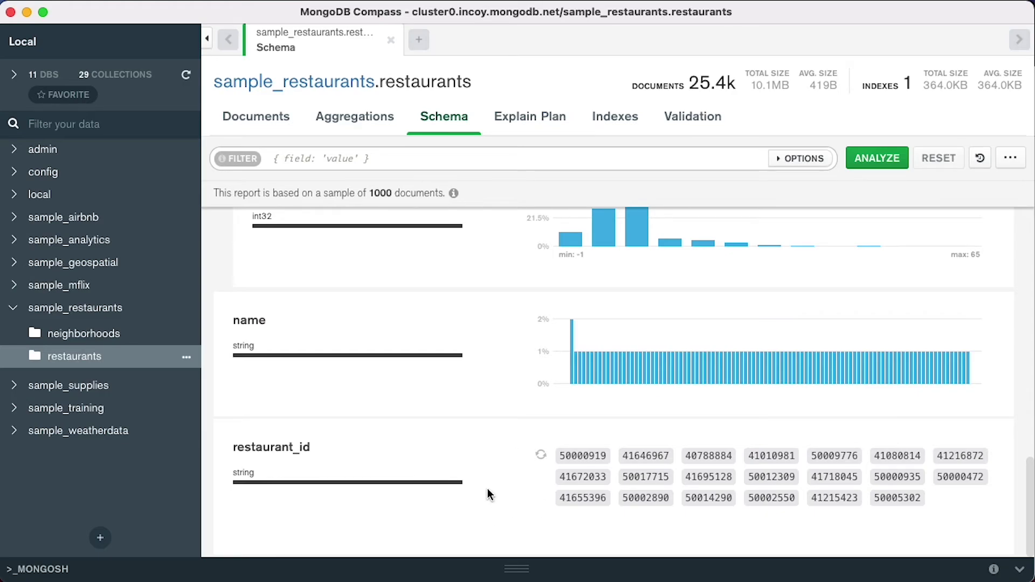
Expand the address field and review its nested building, coord, street and zipcode fields.
scroll(485, 485, up, 15)
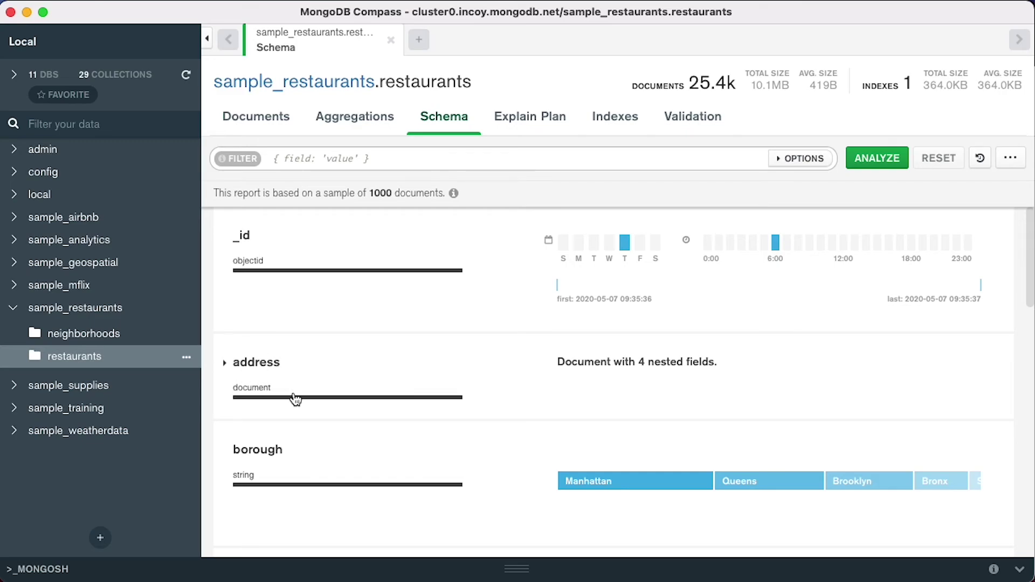
click(225, 365)
click(227, 363)
click(228, 363)
scroll(338, 375, down, 2)
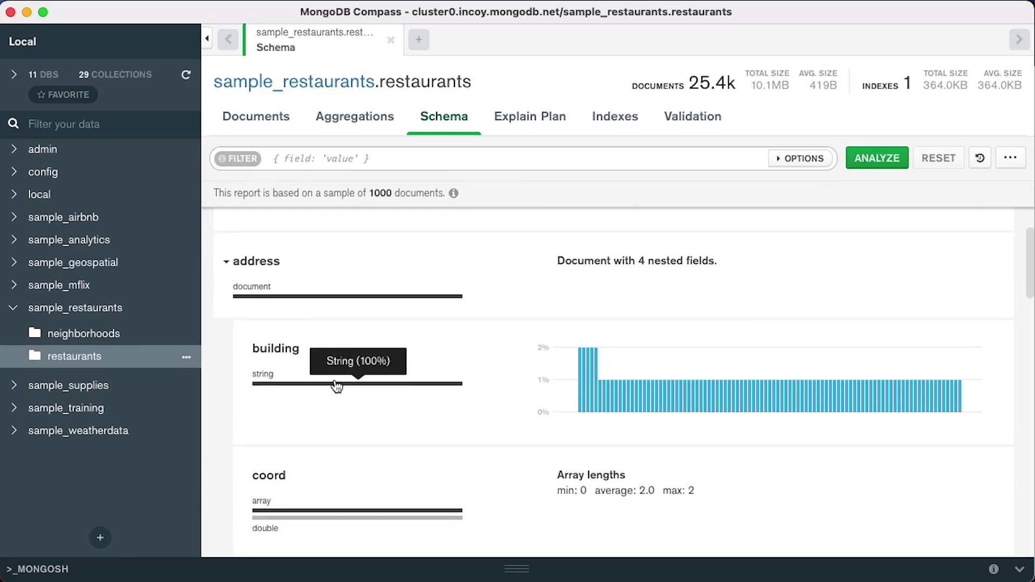
scroll(338, 375, down, 3)
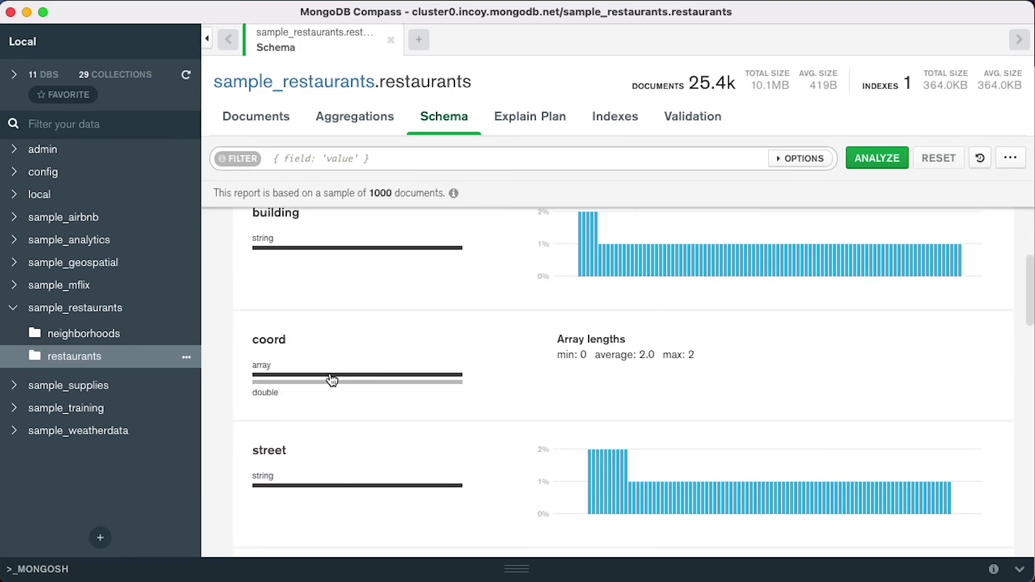
scroll(336, 382, down, 2)
scroll(328, 397, down, 2)
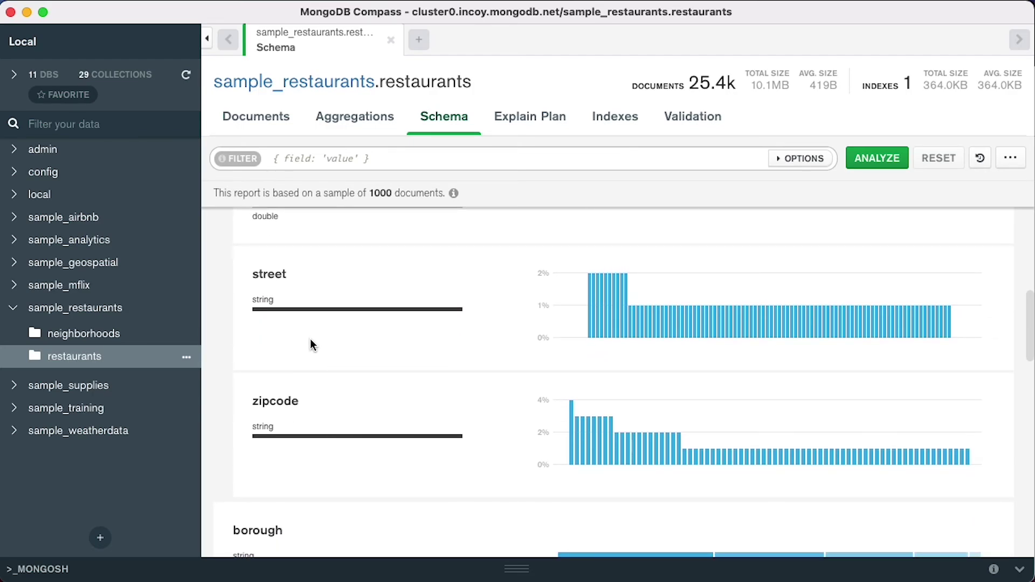
Check the string share of the nested zipcode field and inspect its most frequent values.
scroll(313, 345, up, 10)
scroll(317, 395, down, 10)
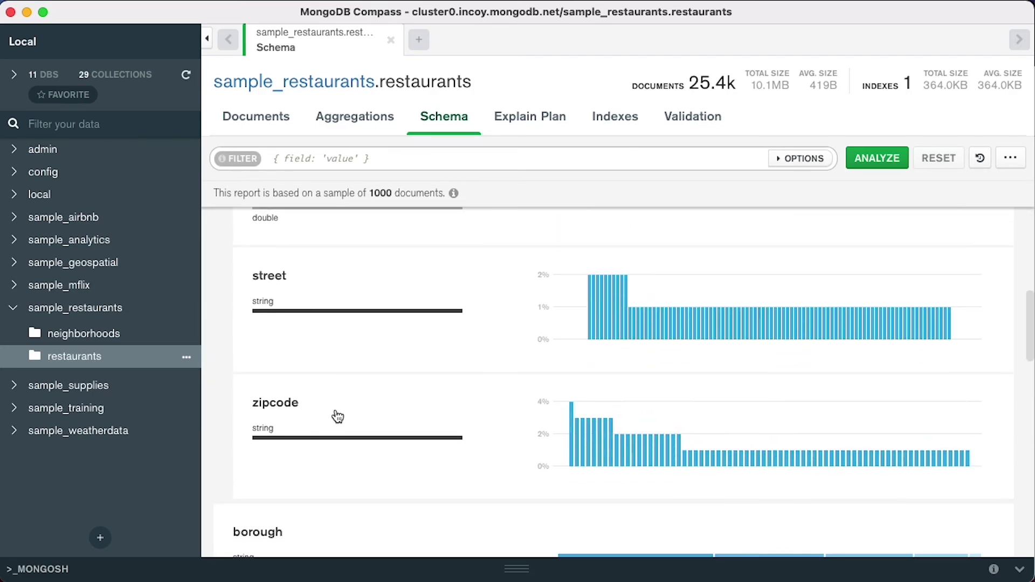
scroll(335, 407, up, 3)
mouse_move(311, 389)
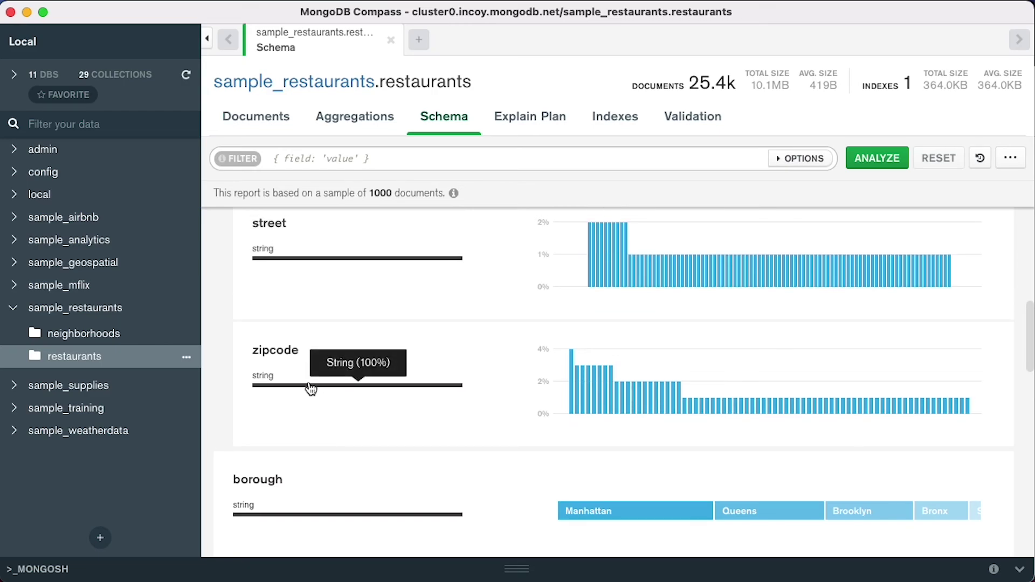
mouse_move(571, 370)
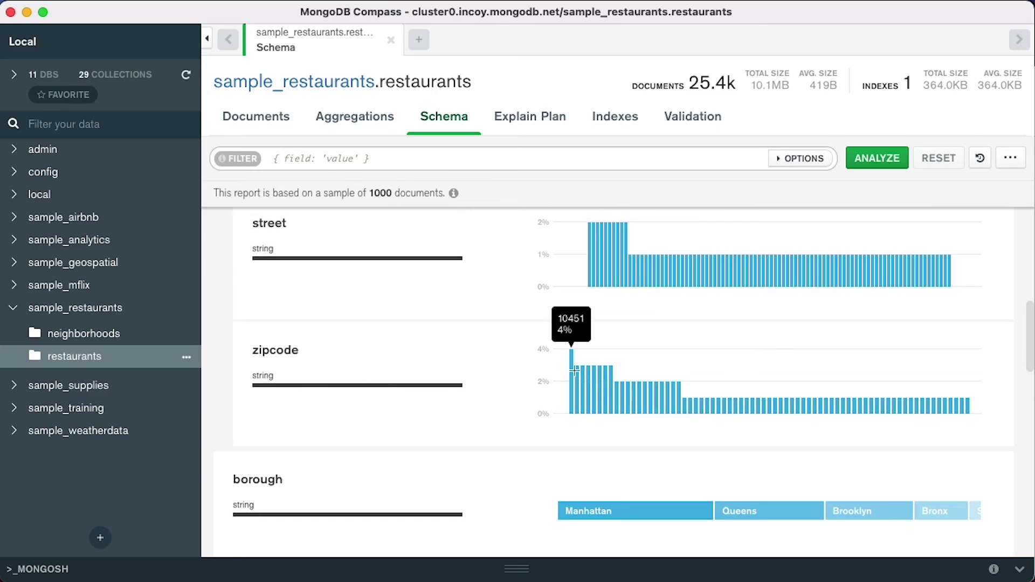
mouse_move(606, 373)
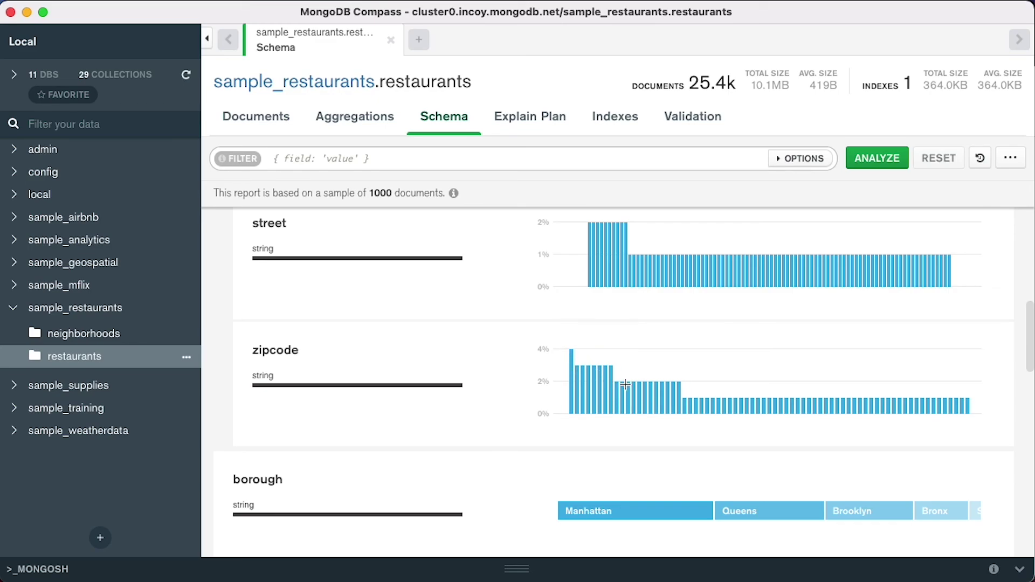
mouse_move(627, 388)
Review the cuisine distribution and the expanded grades field with its nested date and grade fields.
scroll(882, 317, down, 5)
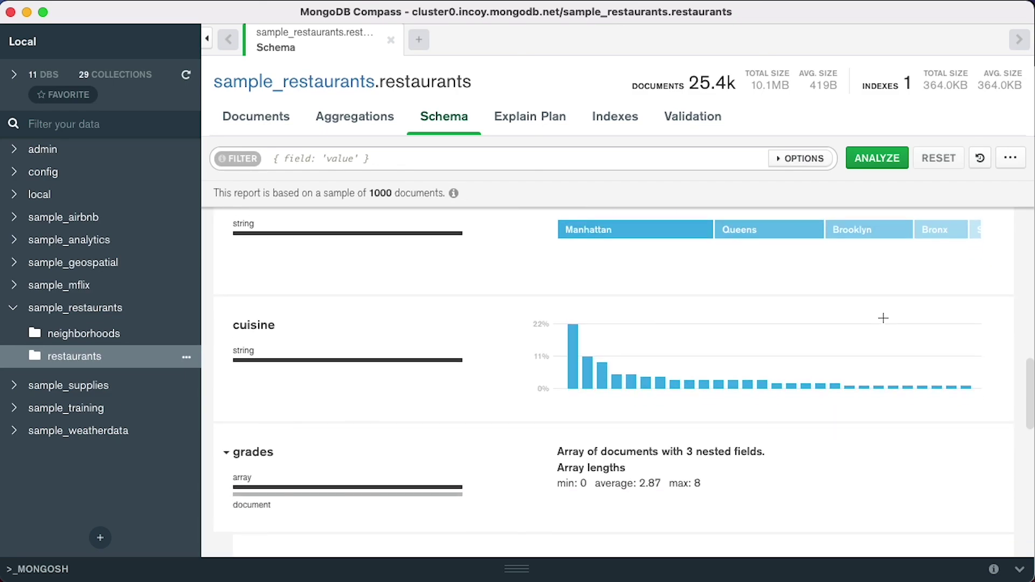
scroll(883, 318, down, 4)
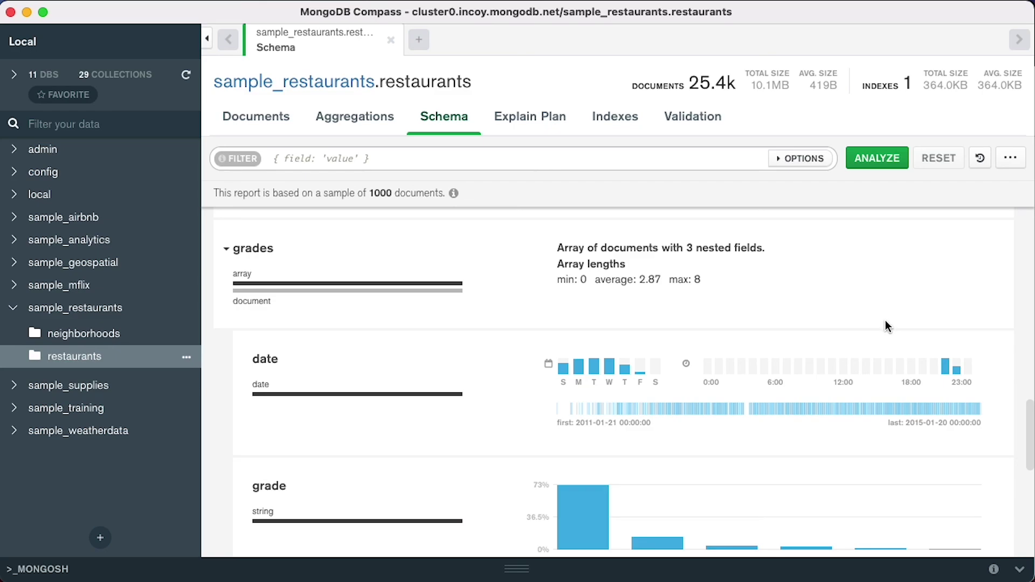